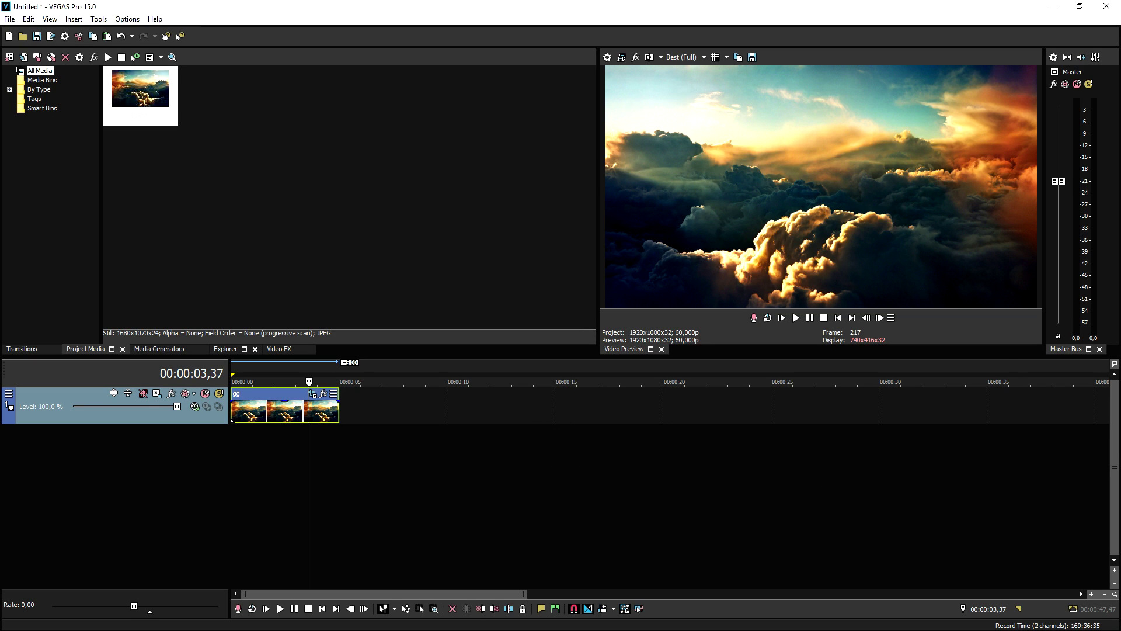
# Step: Add the Particles Flying Up clip to the timeline, preview it, and show the Brightness and Contrast presets
pyautogui.moveTo(491, 409); pyautogui.dragTo(441, 412)
pyautogui.click(796, 318)
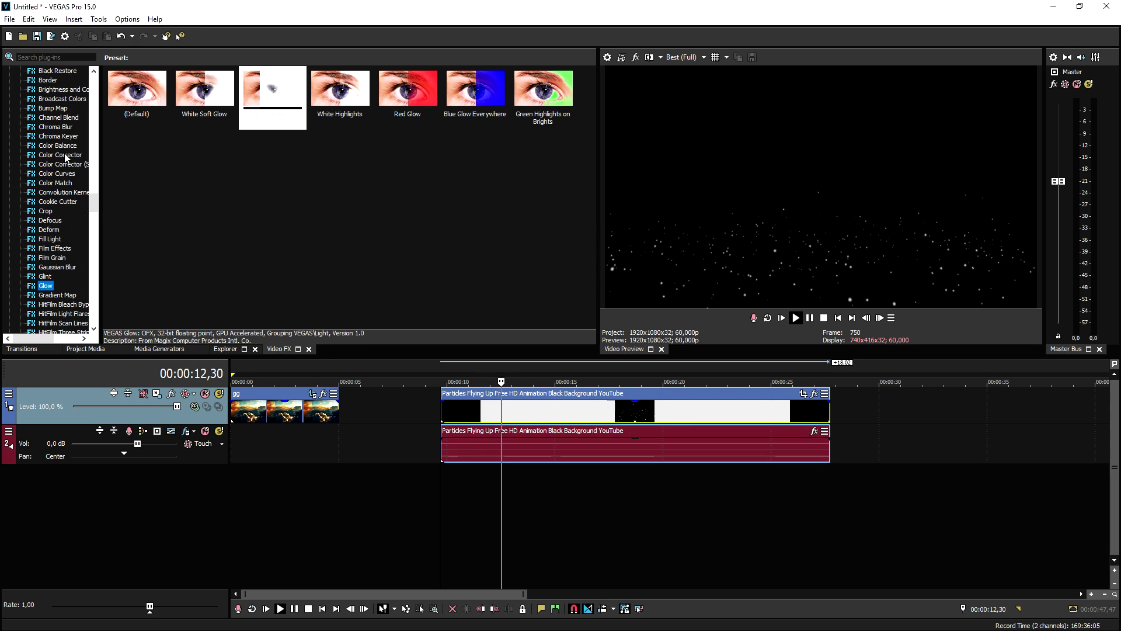
pyautogui.scroll(3, 69, 157)
pyautogui.scroll(-3, 69, 157)
pyautogui.click(59, 145)
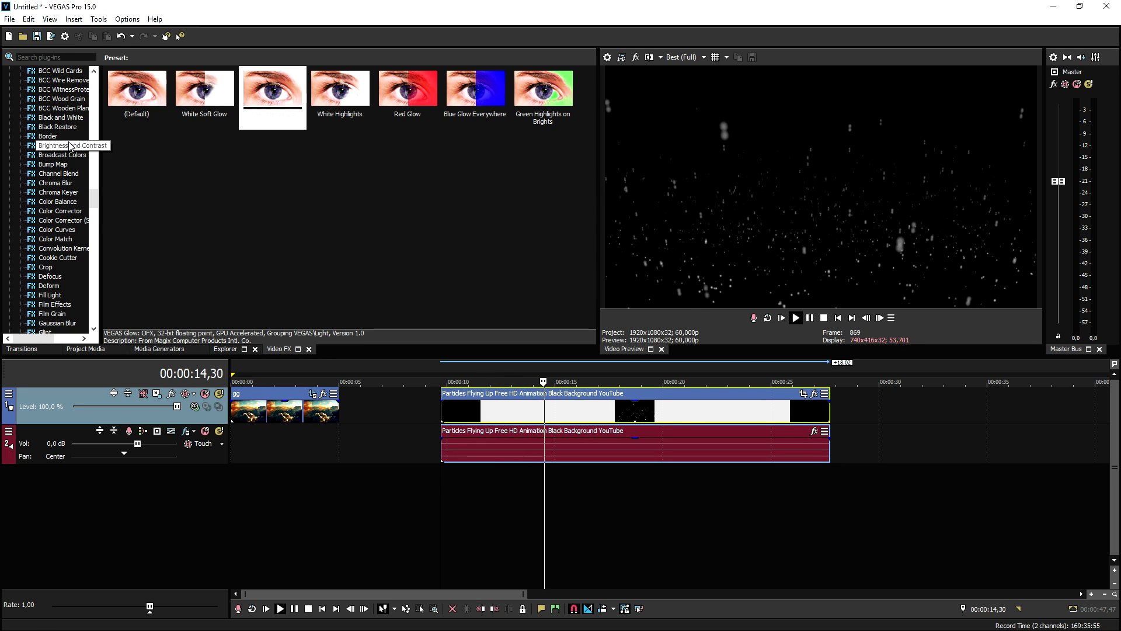
# Step: Apply the Brightness and Contrast 'Videos' preset to the particles clip and stop playback
pyautogui.moveTo(340, 155); pyautogui.dragTo(603, 414)
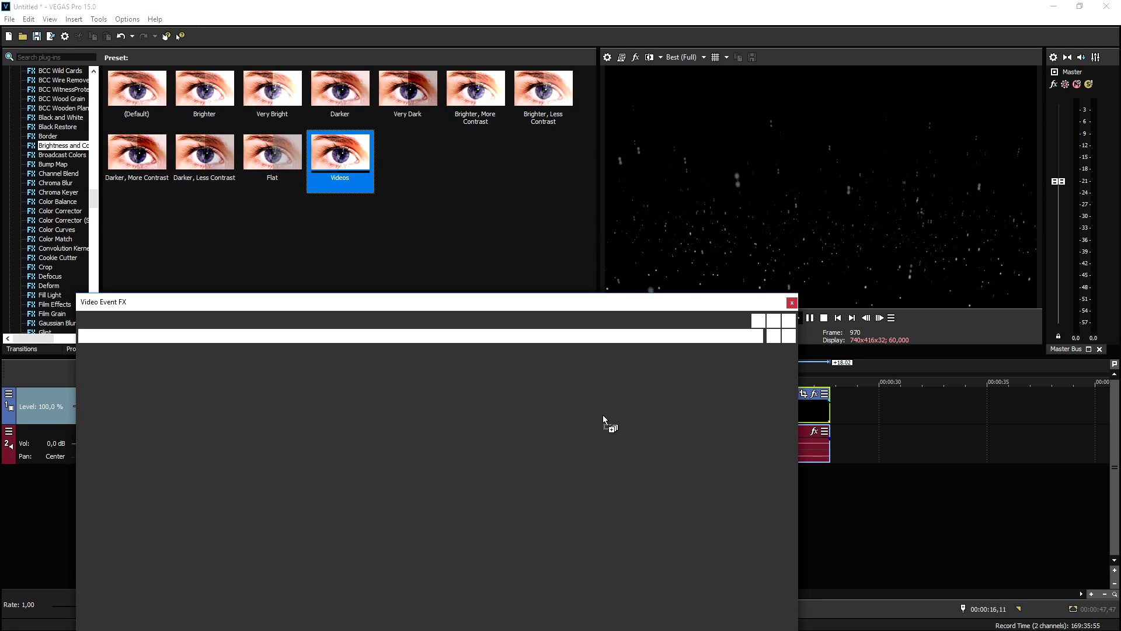
pyautogui.click(792, 300)
pyautogui.press('space')
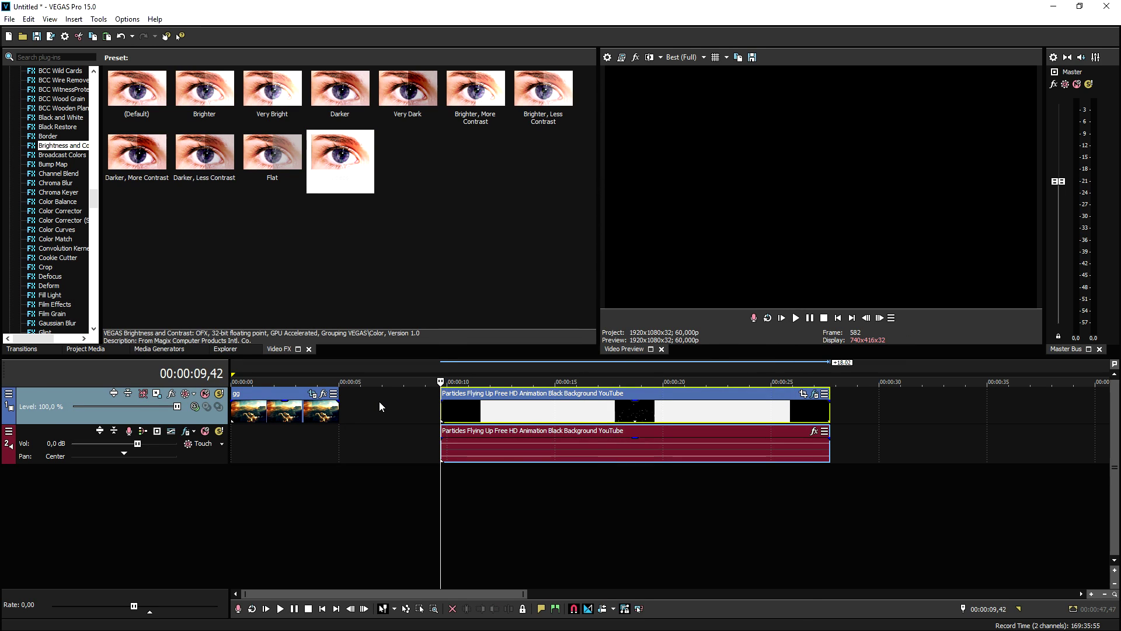
# Step: Insert a new top video track, move the particles clip onto it, and delete its audio
pyautogui.rightClick(380, 401)
pyautogui.click(468, 495)
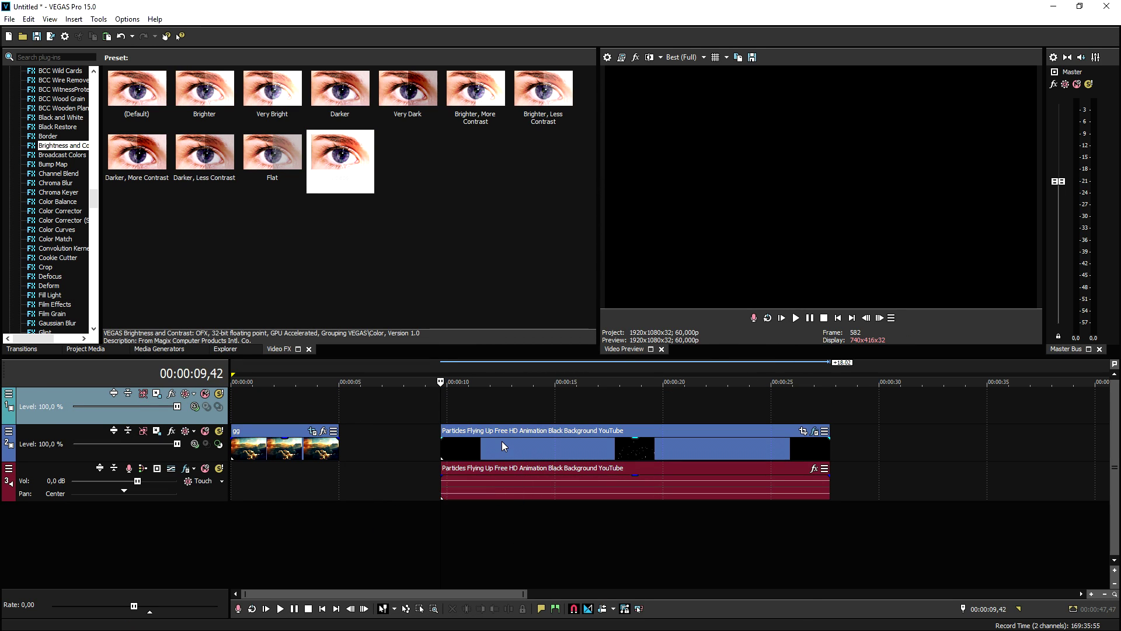
pyautogui.moveTo(502, 447); pyautogui.dragTo(503, 409)
pyautogui.click(521, 494)
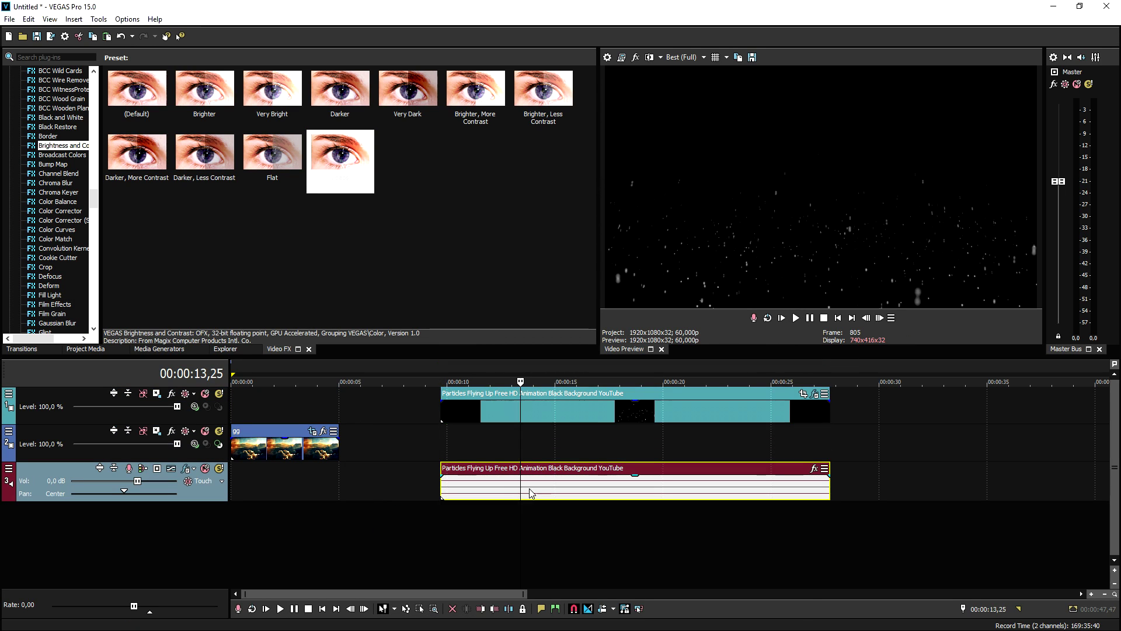
pyautogui.press('Delete')
pyautogui.scroll(-3, 333, 455)
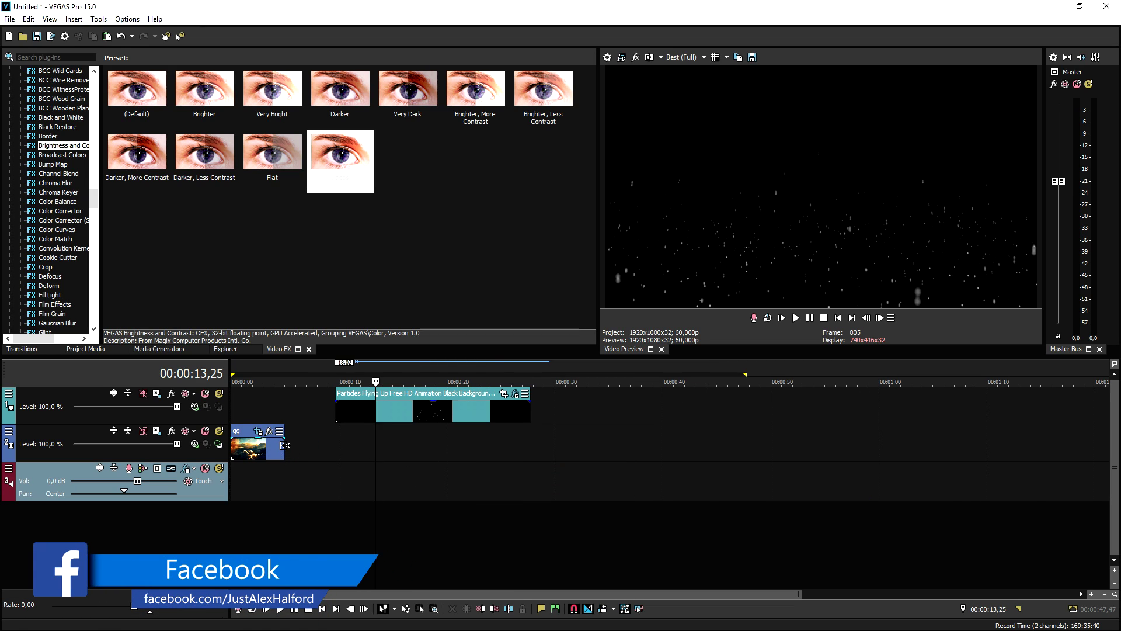
# Step: Extend the cloud image, start the particles at 0, and split and trim both to end together
pyautogui.moveTo(282, 445); pyautogui.dragTo(718, 445)
pyautogui.moveTo(432, 412); pyautogui.dragTo(301, 417)
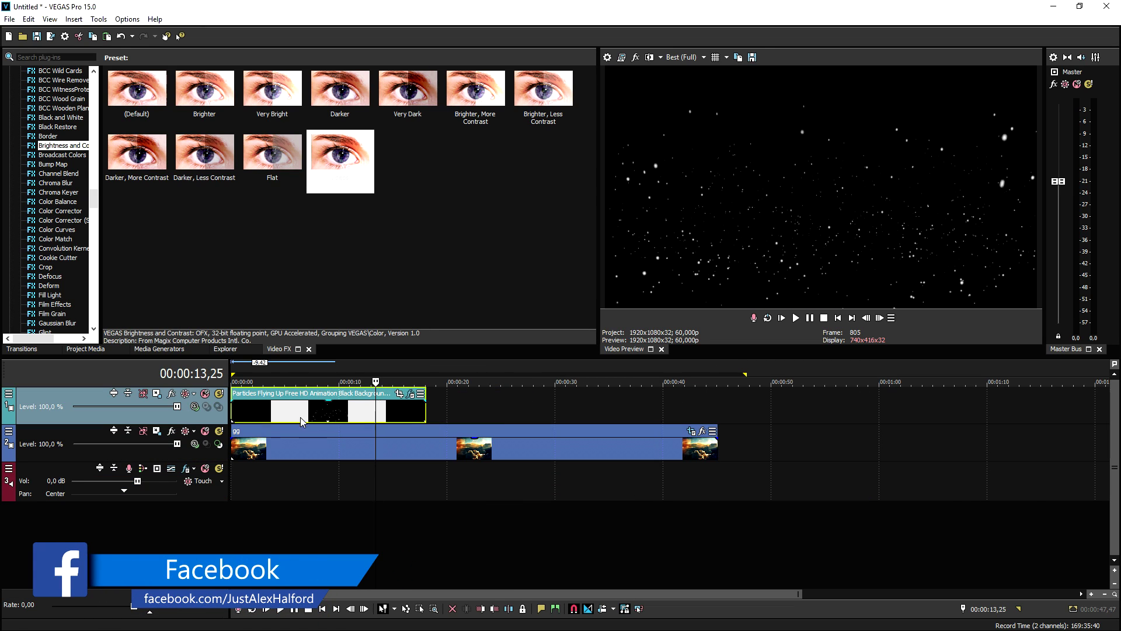
pyautogui.keyDown('ctrl'); pyautogui.click(395, 445); pyautogui.keyUp('ctrl')
pyautogui.press('s')
pyautogui.press('Delete')
pyautogui.press('Up')
pyautogui.press('Up')
pyautogui.press('Up')
pyautogui.press('Up')
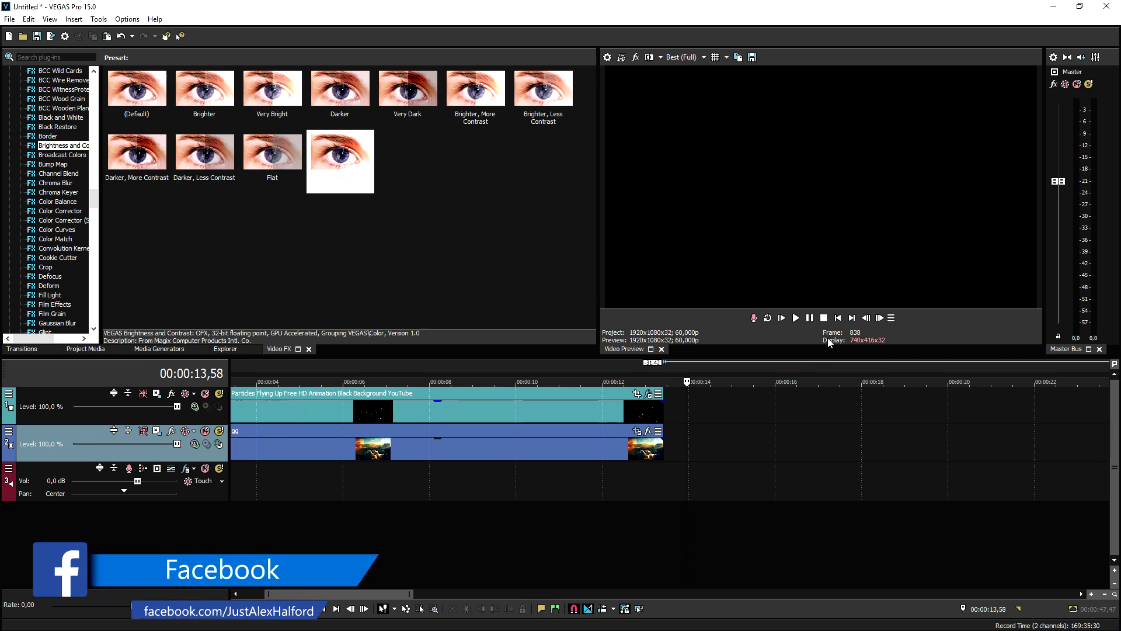
pyautogui.hotkey('ctrl', 'Home')
pyautogui.click(442, 409)
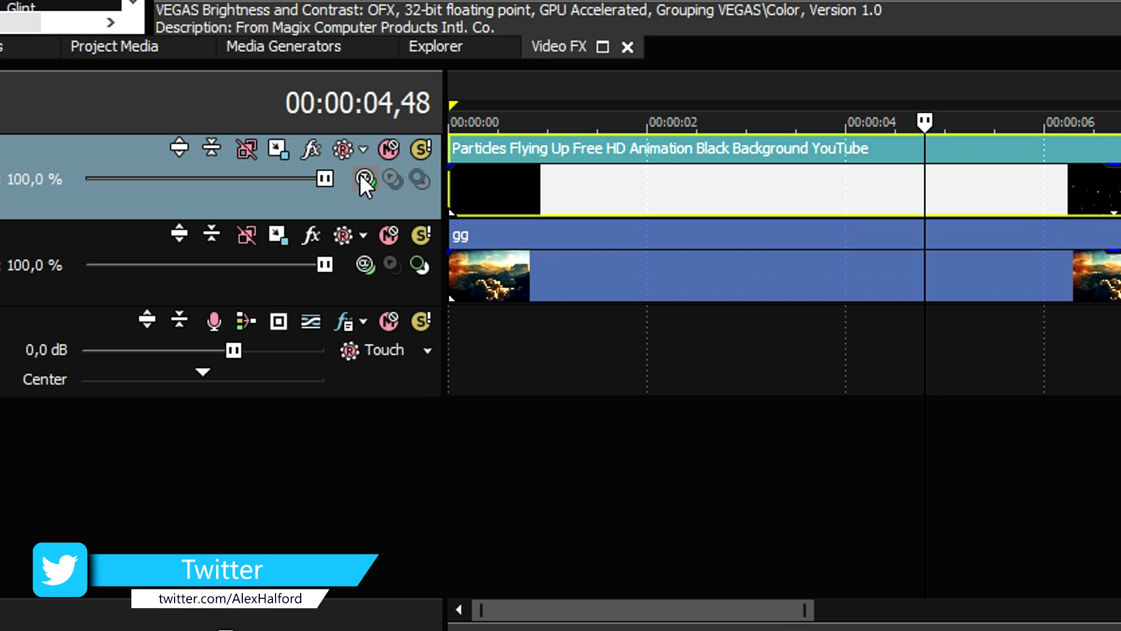
# Step: Set the particles track's compositing mode to Screen, show all track controls, and replay from the start
pyautogui.click(364, 176)
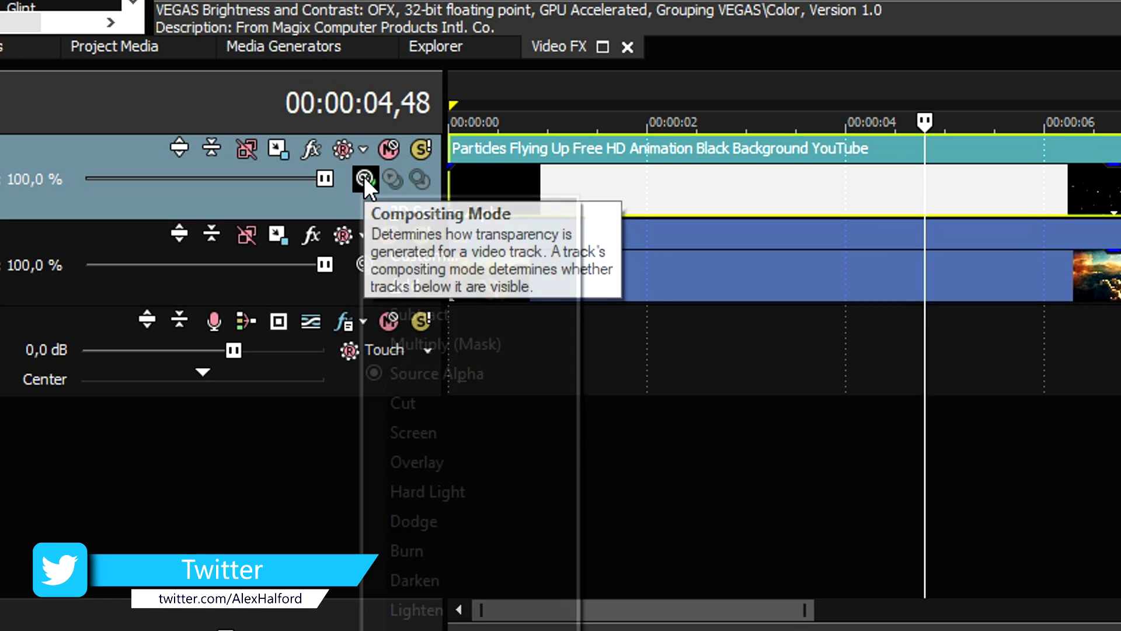
pyautogui.click(493, 434)
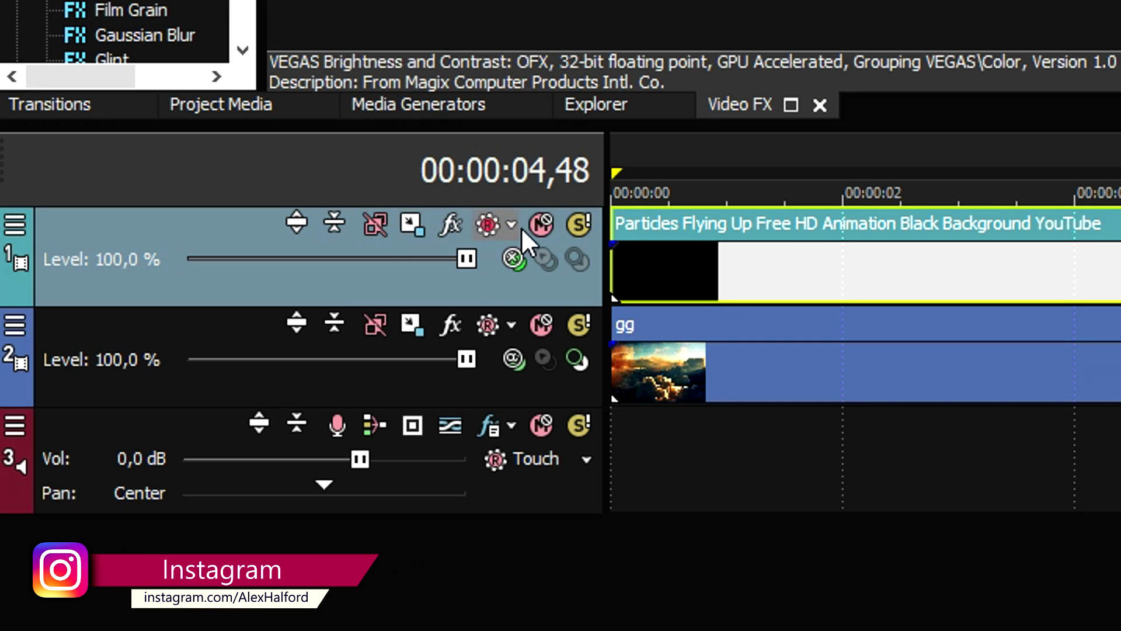
pyautogui.click(12, 229)
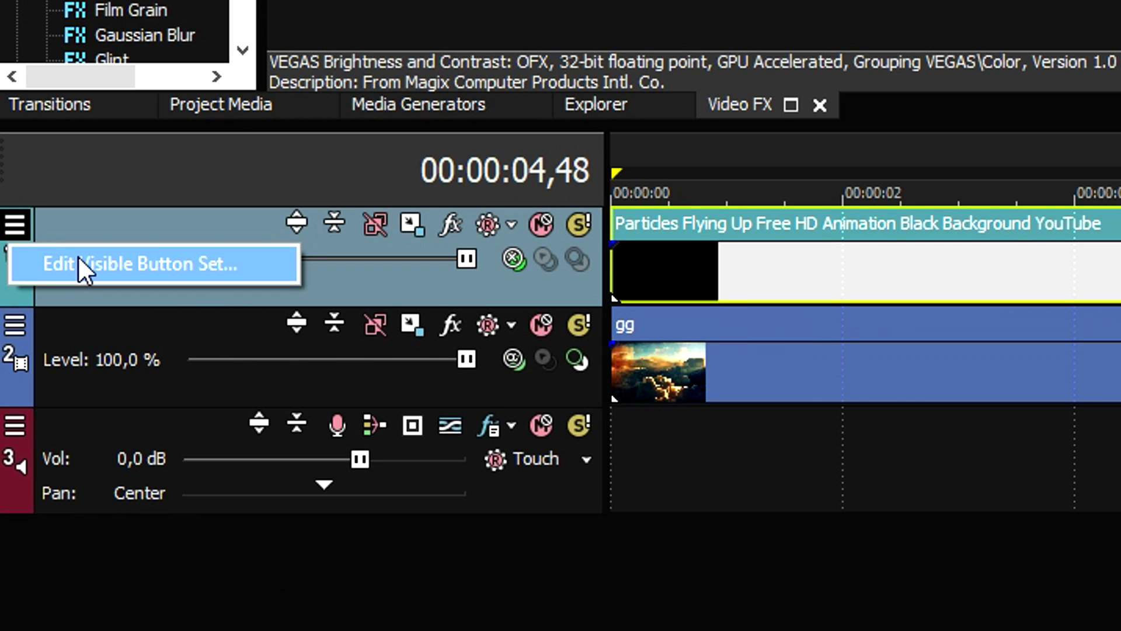
pyautogui.click(852, 224)
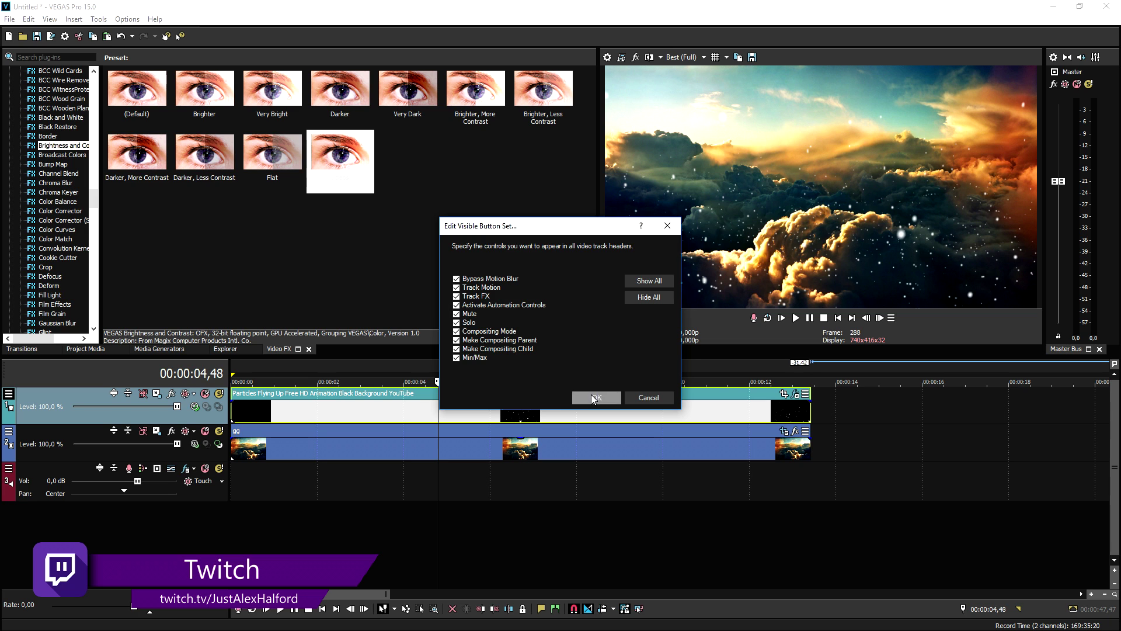
pyautogui.click(650, 529)
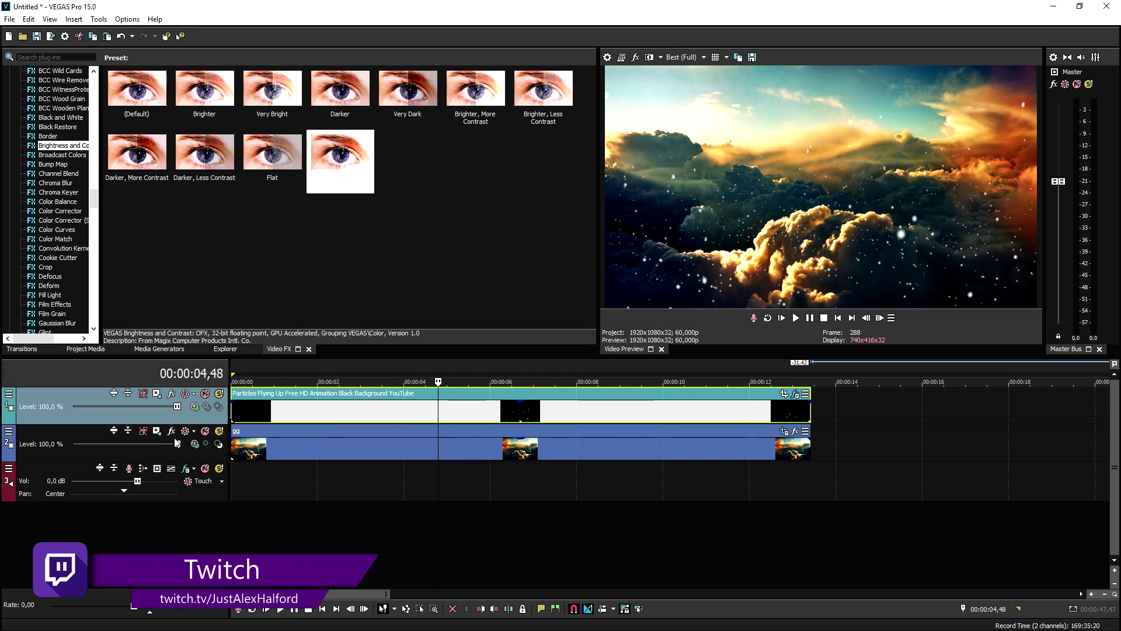
pyautogui.click(782, 318)
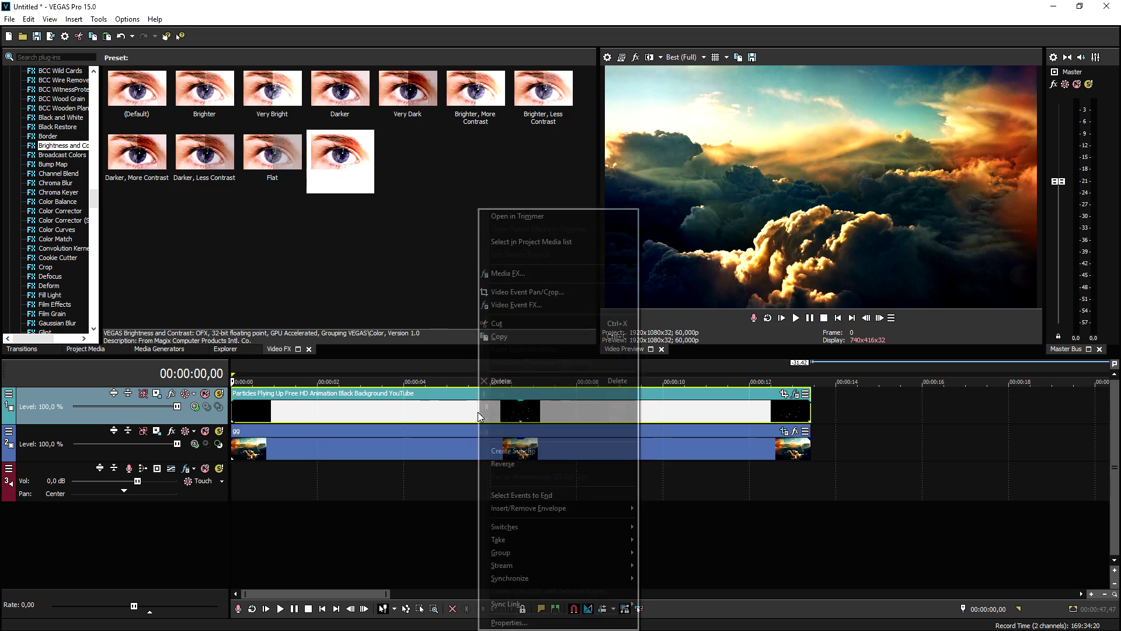
# Step: Set the particles clip's event properties to Disable resample
pyautogui.rightClick(433, 415)
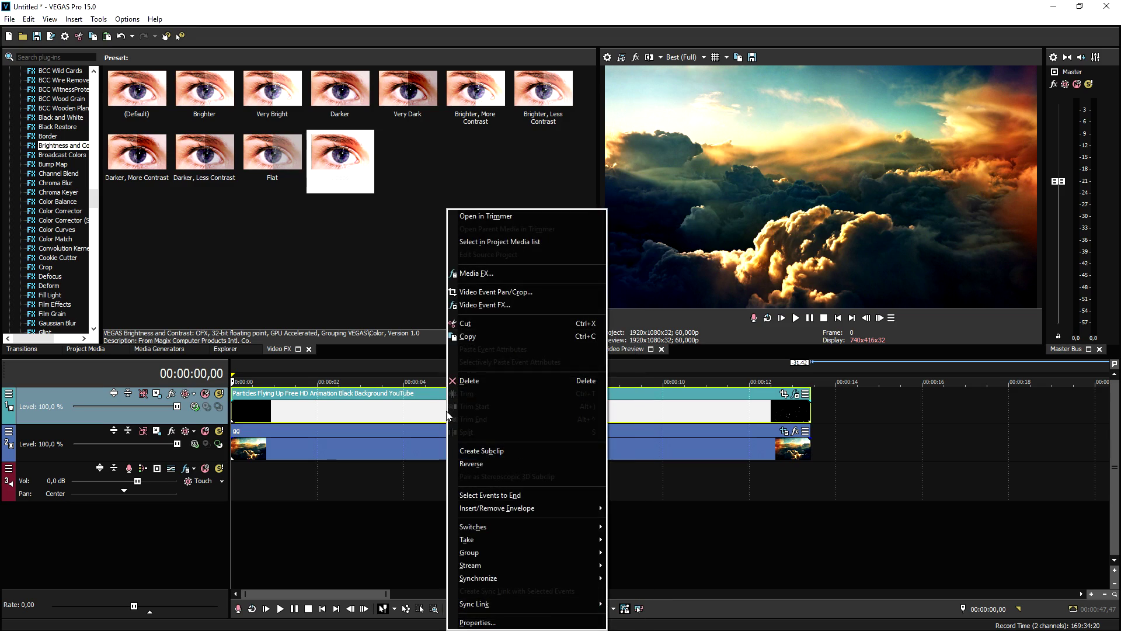
pyautogui.click(509, 620)
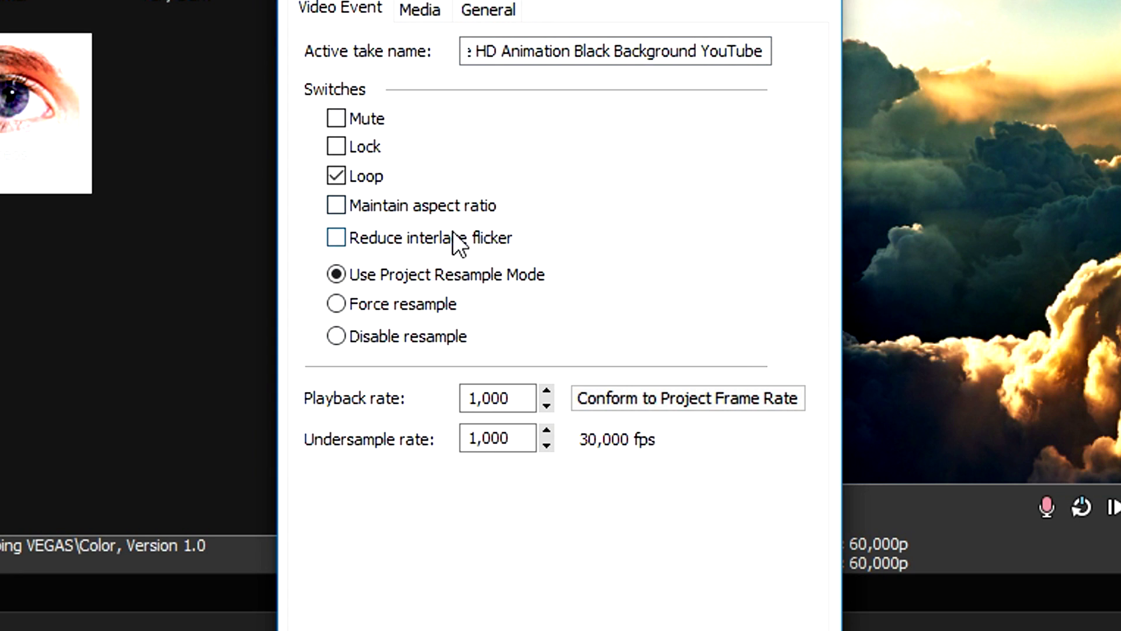
pyautogui.click(382, 338)
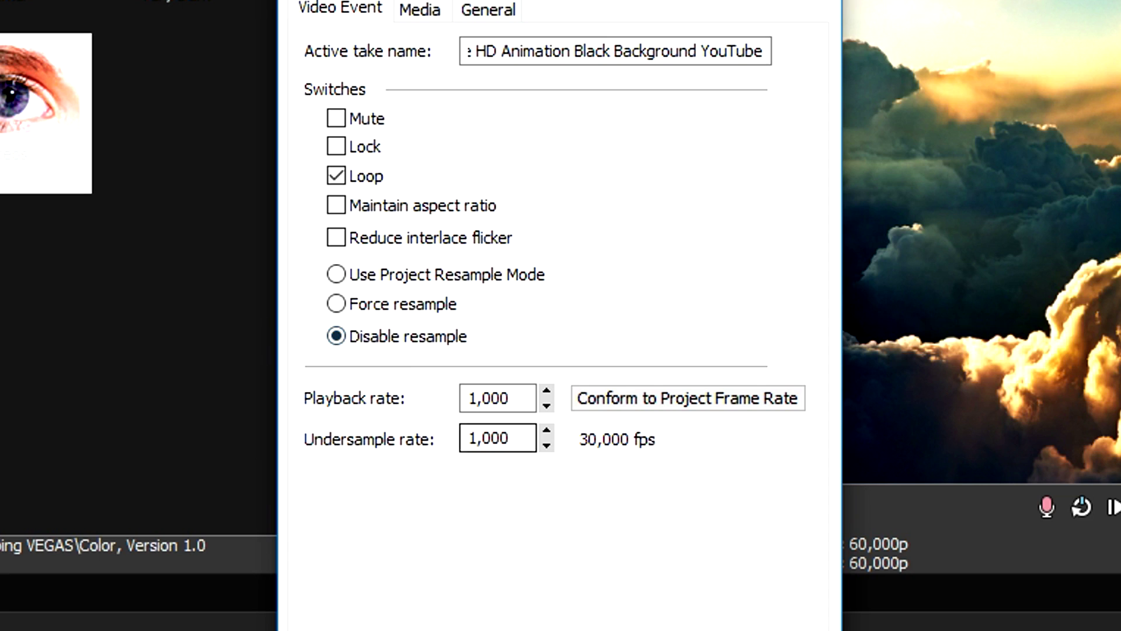
pyautogui.click(604, 429)
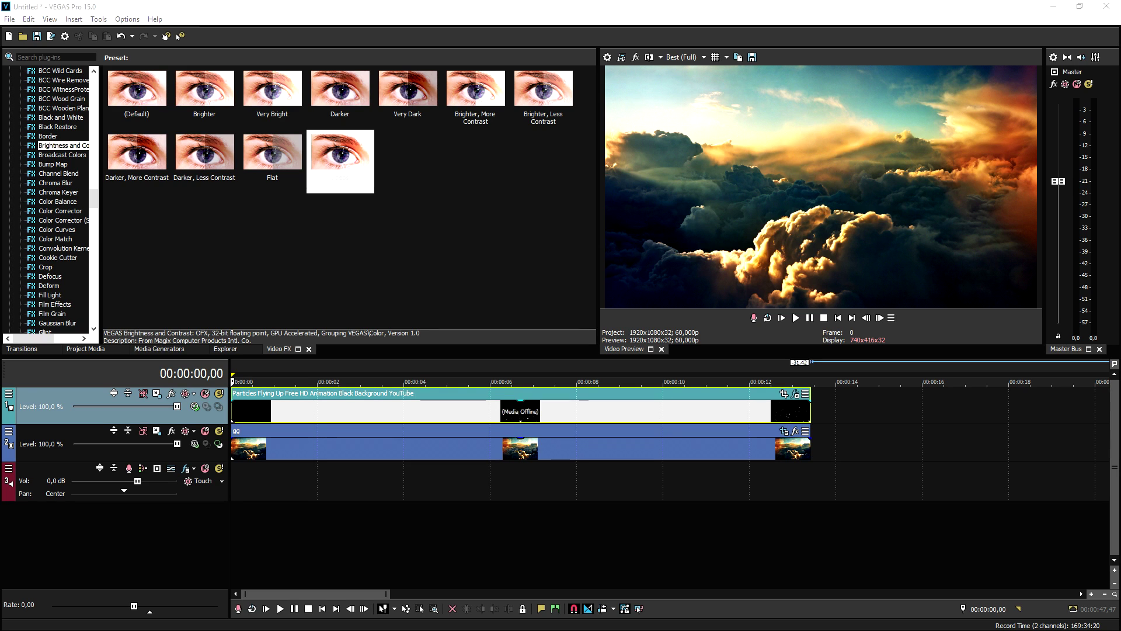
# Step: Place the Trap Nation logo stretched to about 13 s, shrink it to half size, then add the visualizer clip
pyautogui.moveTo(517, 403); pyautogui.dragTo(277, 416)
pyautogui.moveTo(447, 409); pyautogui.dragTo(804, 402)
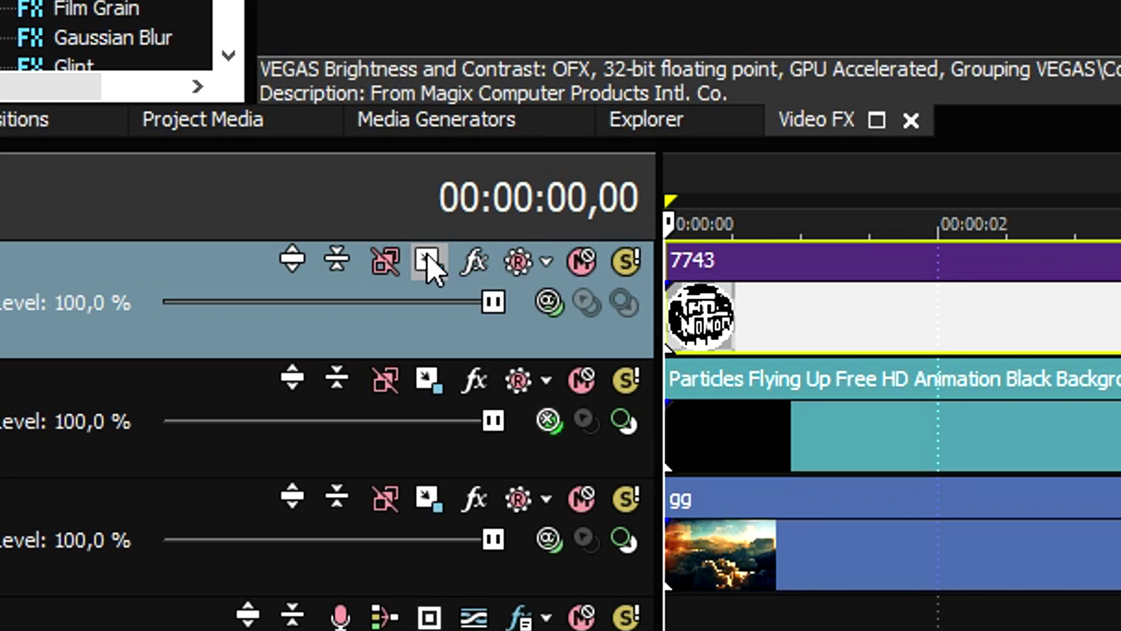
pyautogui.click(157, 394)
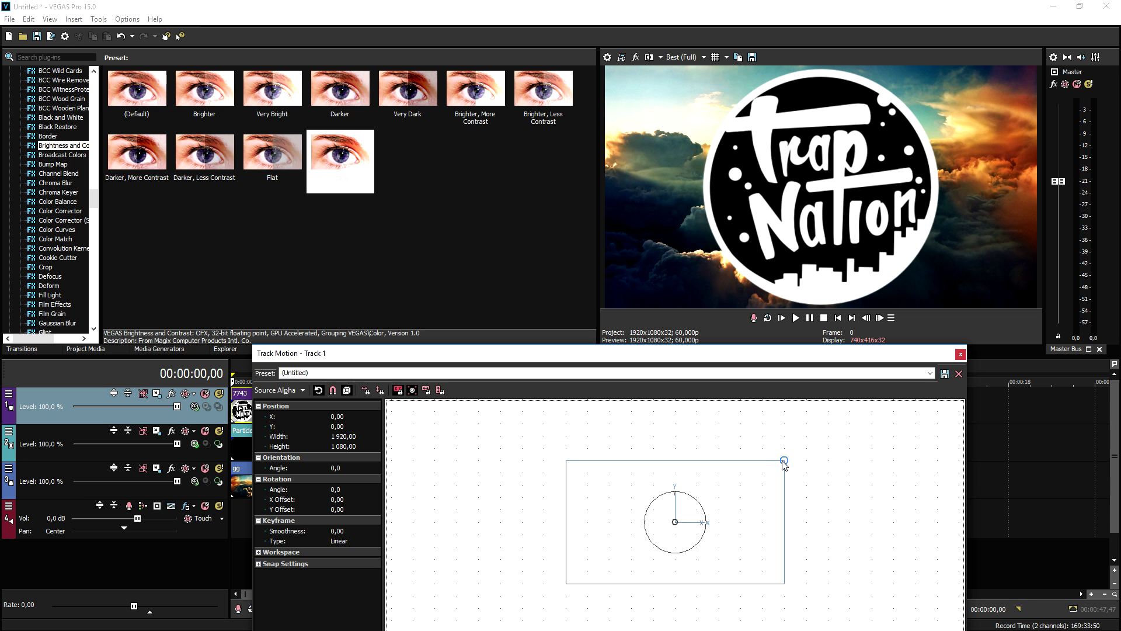
pyautogui.moveTo(784, 461); pyautogui.dragTo(727, 490)
pyautogui.click(961, 354)
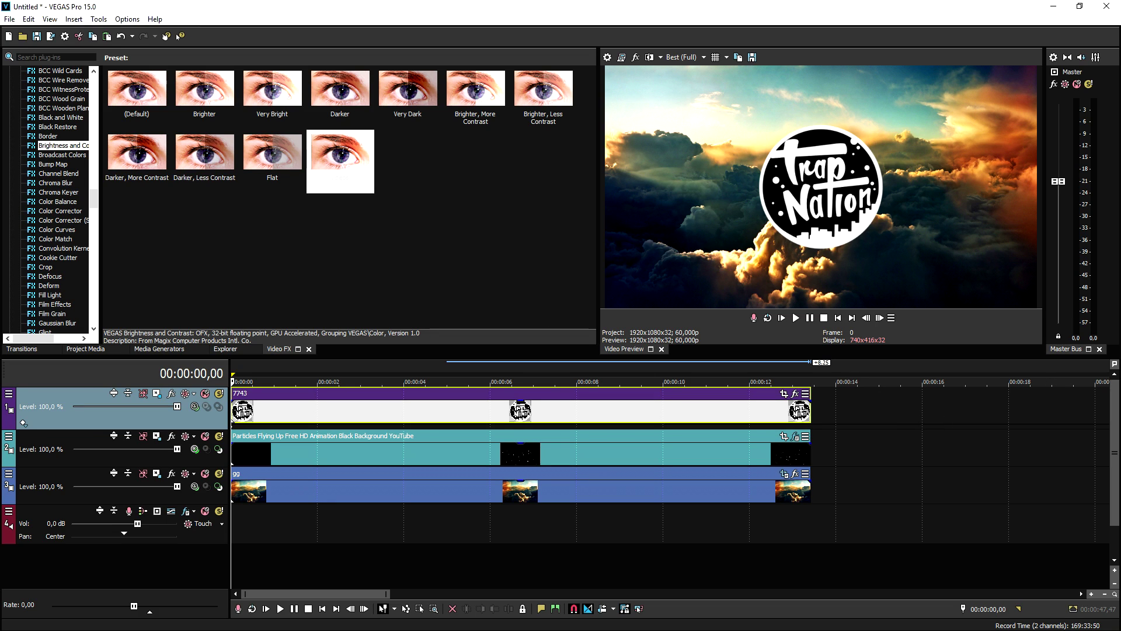
pyautogui.moveTo(877, 419); pyautogui.dragTo(861, 476)
# Step: Place Beautiful Audio Waves 3 after the existing clips, preview it, and delete its audio event
pyautogui.click(861, 485)
pyautogui.scroll(-2, 831, 484)
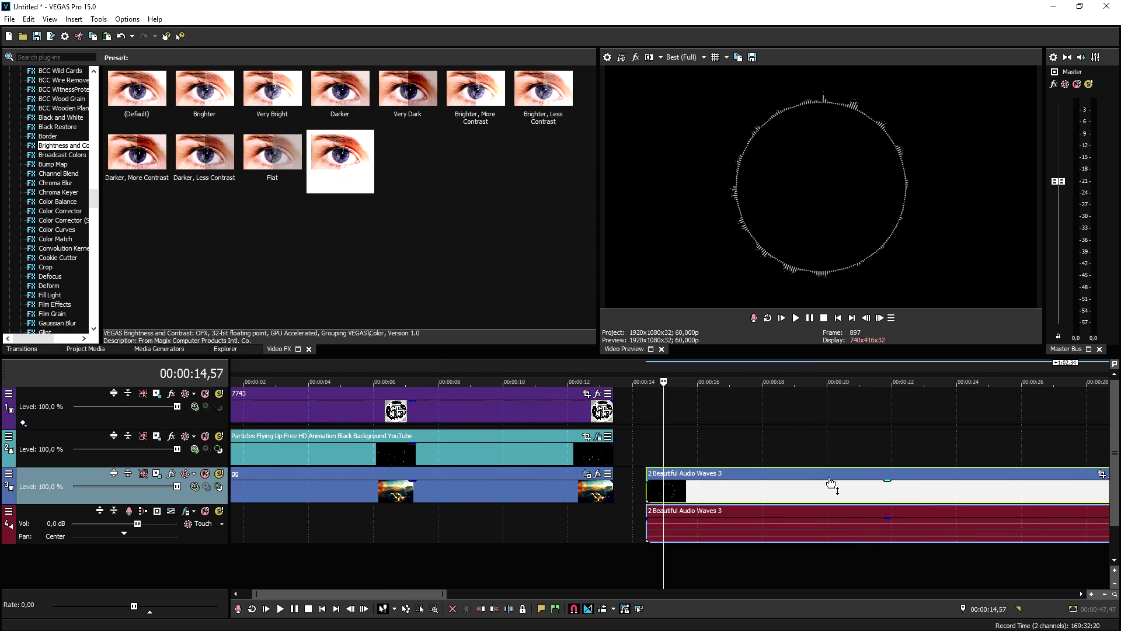
pyautogui.press('space')
pyautogui.moveTo(763, 532); pyautogui.dragTo(770, 543)
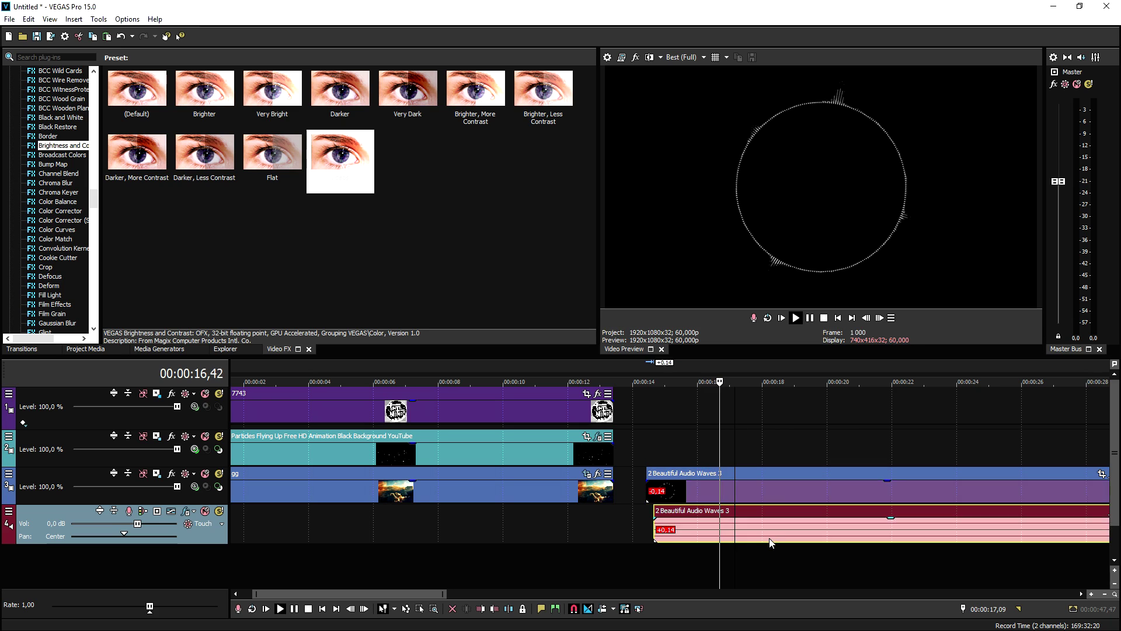
pyautogui.press('Delete')
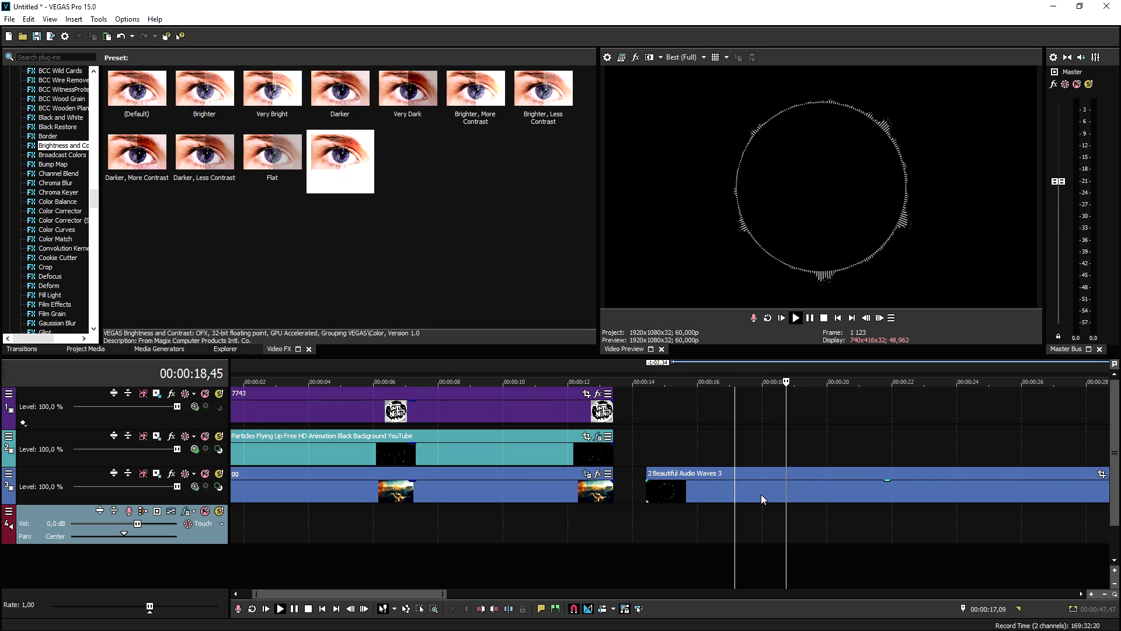
pyautogui.click(763, 493)
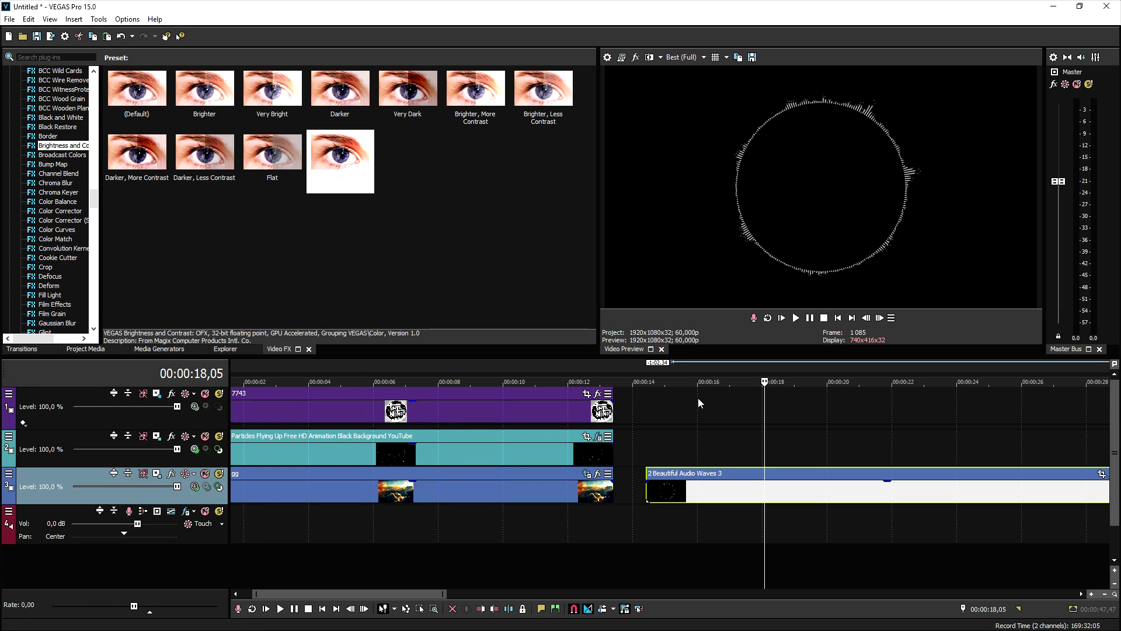
pyautogui.rightClick(668, 408)
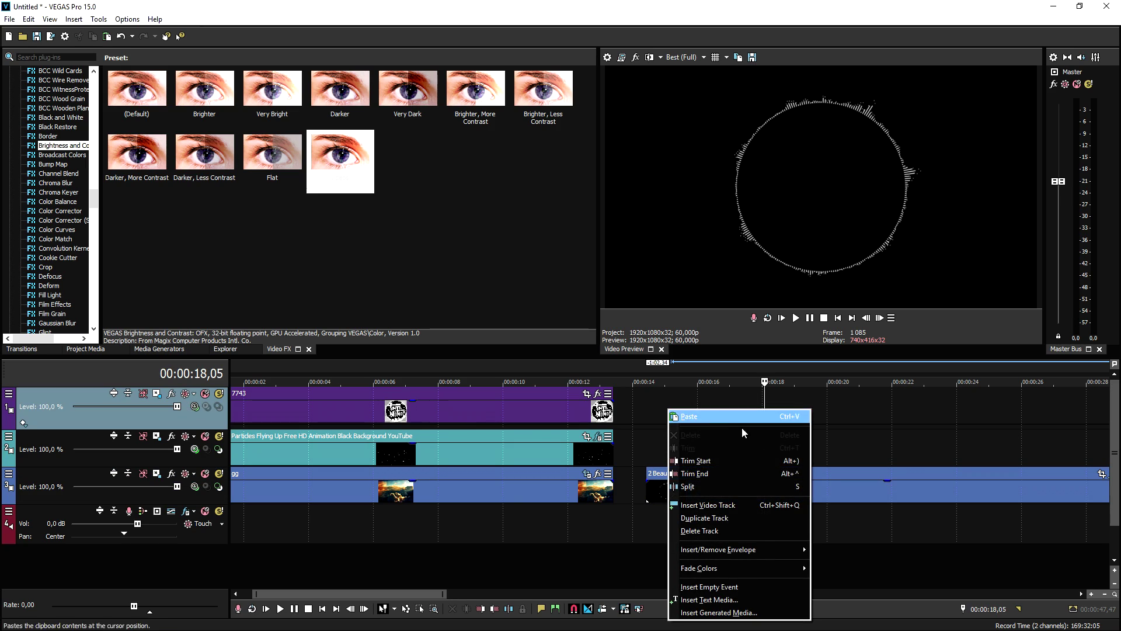
# Step: Insert a new video track below the logo track and move the visualizer clip onto it
pyautogui.click(777, 505)
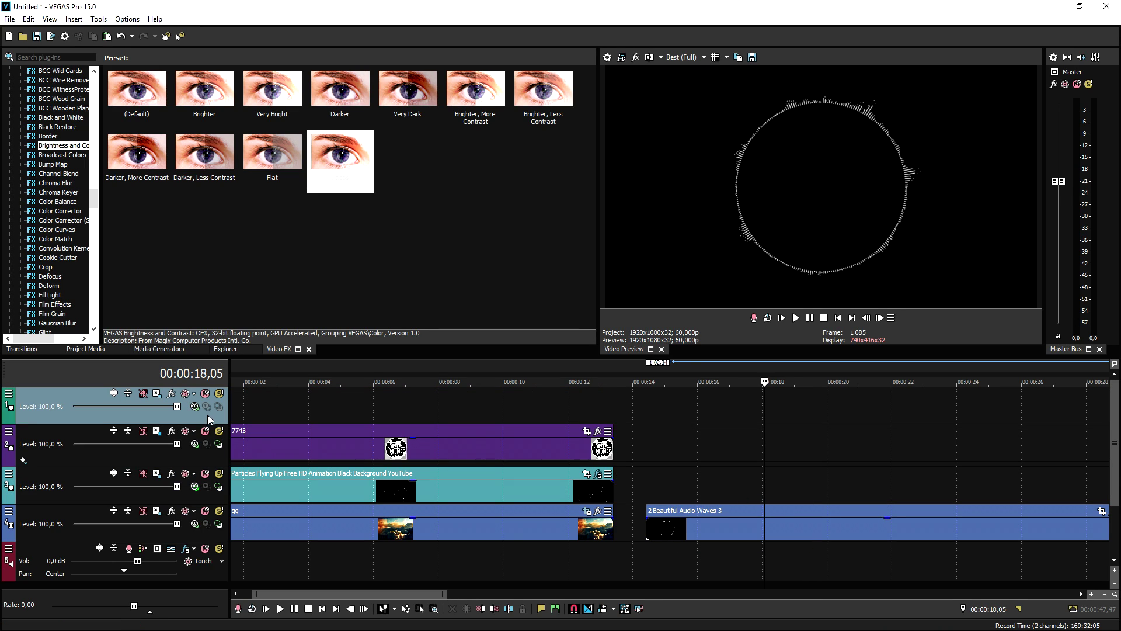
pyautogui.moveTo(209, 418); pyautogui.dragTo(210, 467)
pyautogui.click(711, 514)
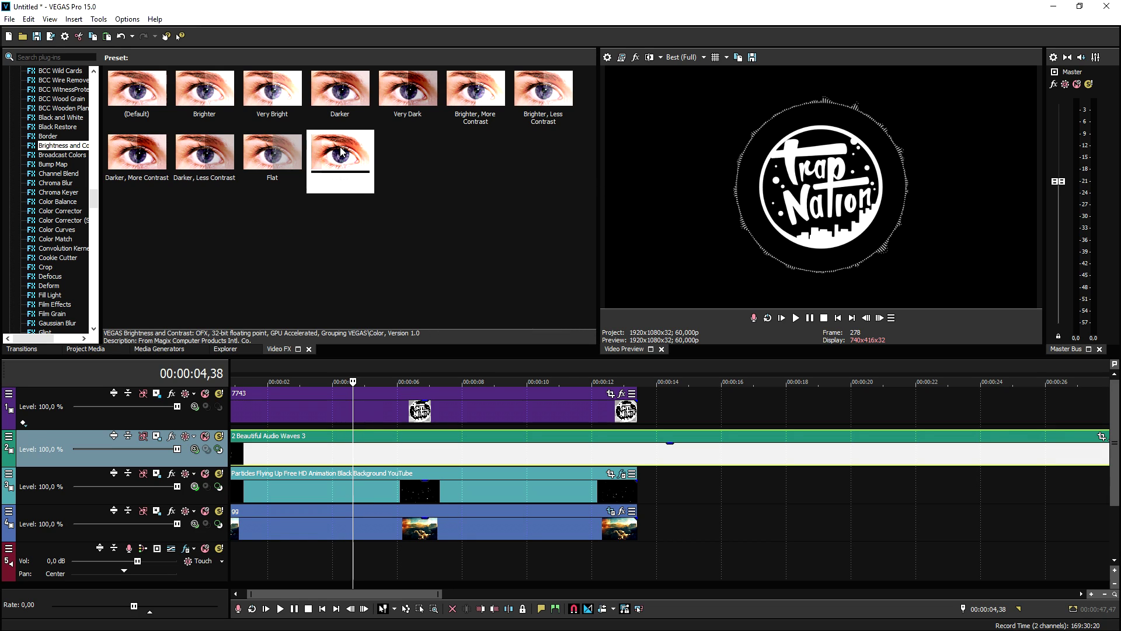
# Step: Apply the 'Videos' brightness preset to the visualizer clip and close Track Motion
pyautogui.moveTo(355, 199); pyautogui.dragTo(519, 453)
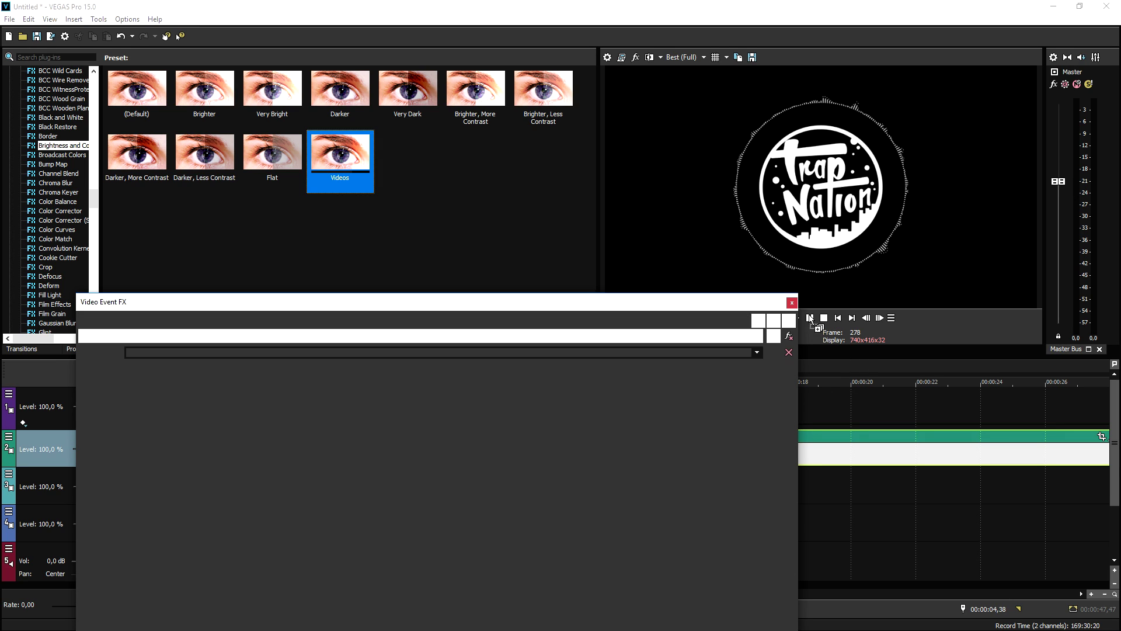
pyautogui.click(792, 302)
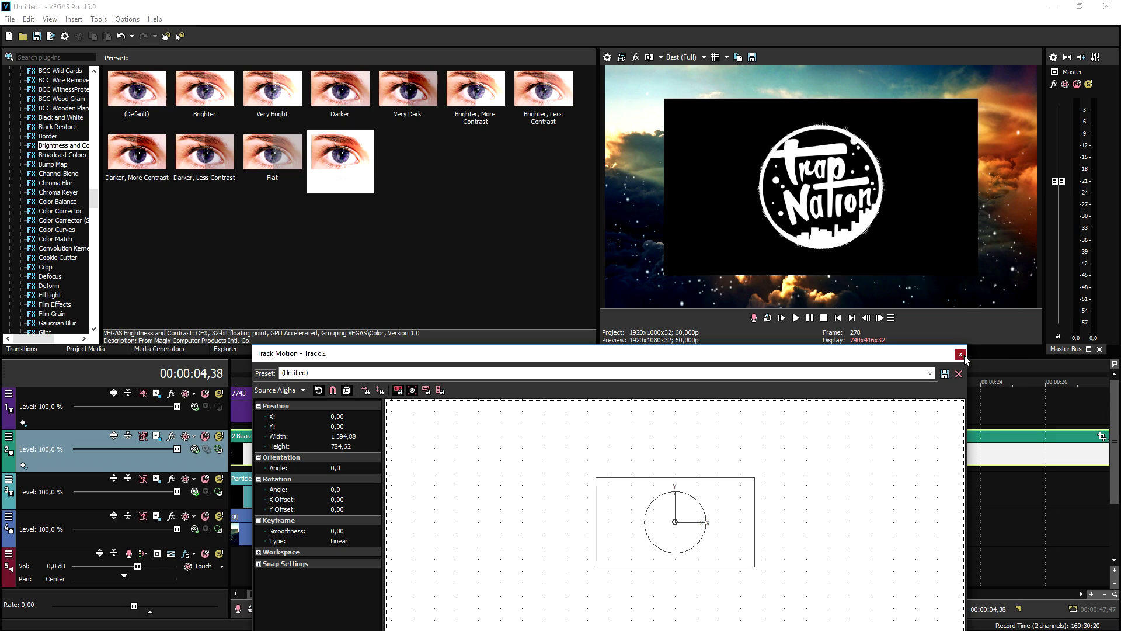
pyautogui.click(961, 355)
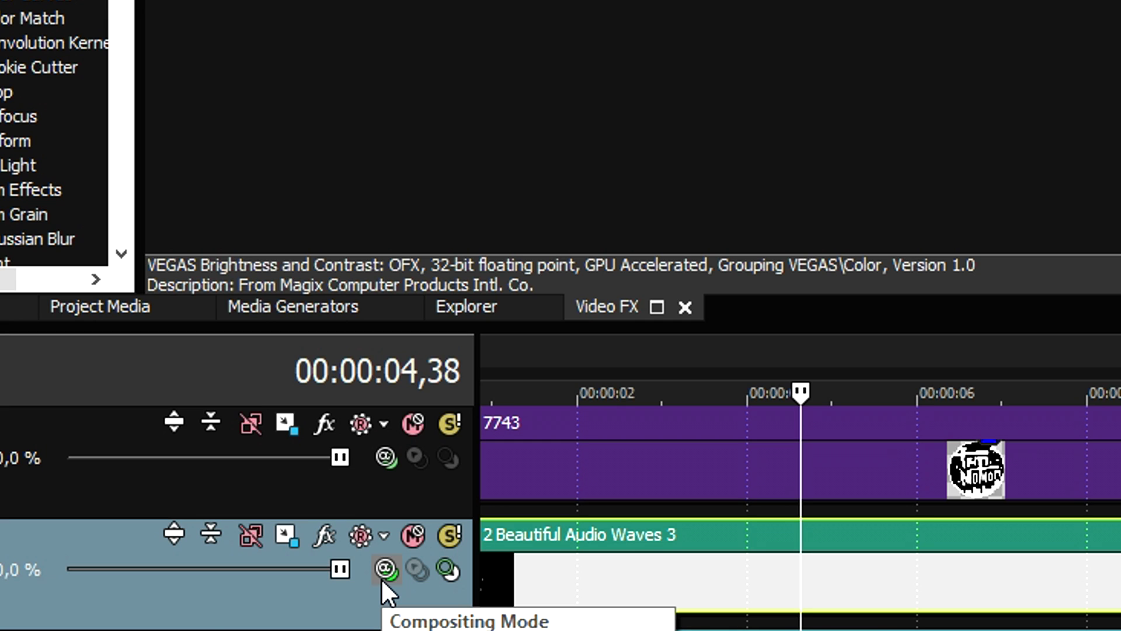
# Step: Change the visualizer track's blending mode, add the 'No Doubt' song, and lower its gain to -1,5 dB
pyautogui.click(384, 577)
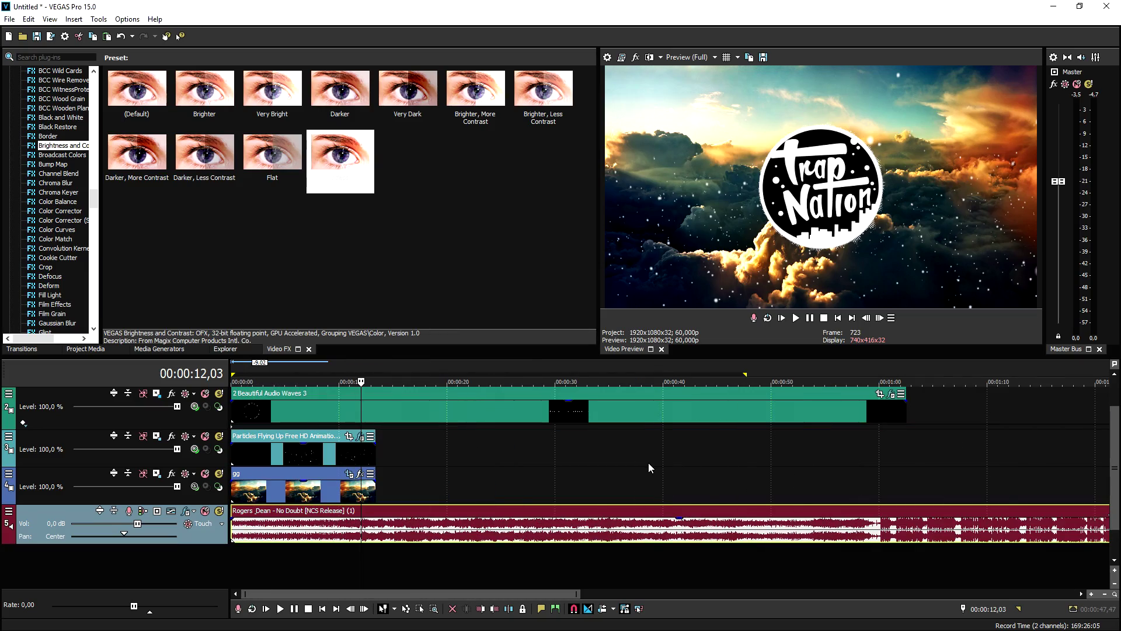
pyautogui.scroll(-2, 650, 455)
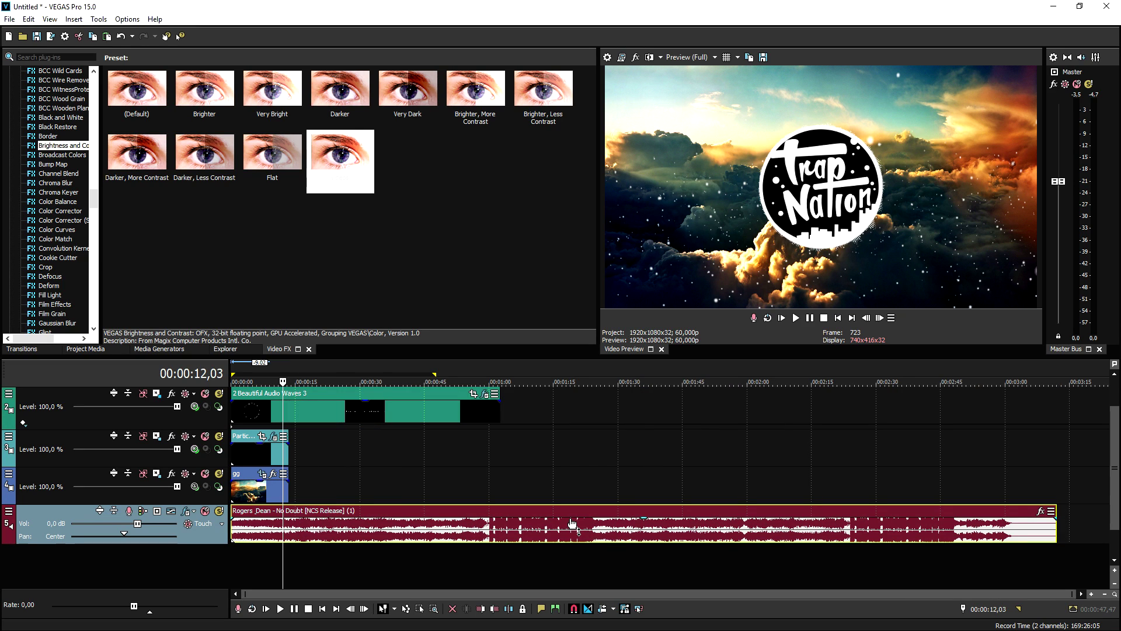
pyautogui.moveTo(570, 517); pyautogui.dragTo(572, 526)
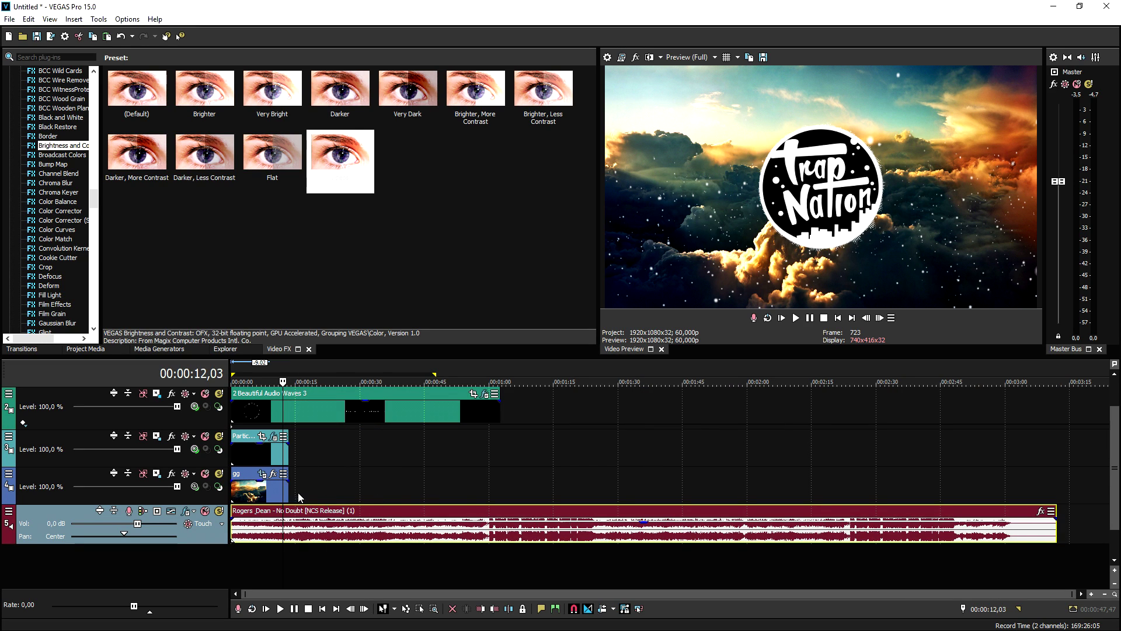
# Step: Stretch the cloud background and logo across the whole song and trim the particles clip's black tail
pyautogui.moveTo(286, 488); pyautogui.dragTo(1057, 478)
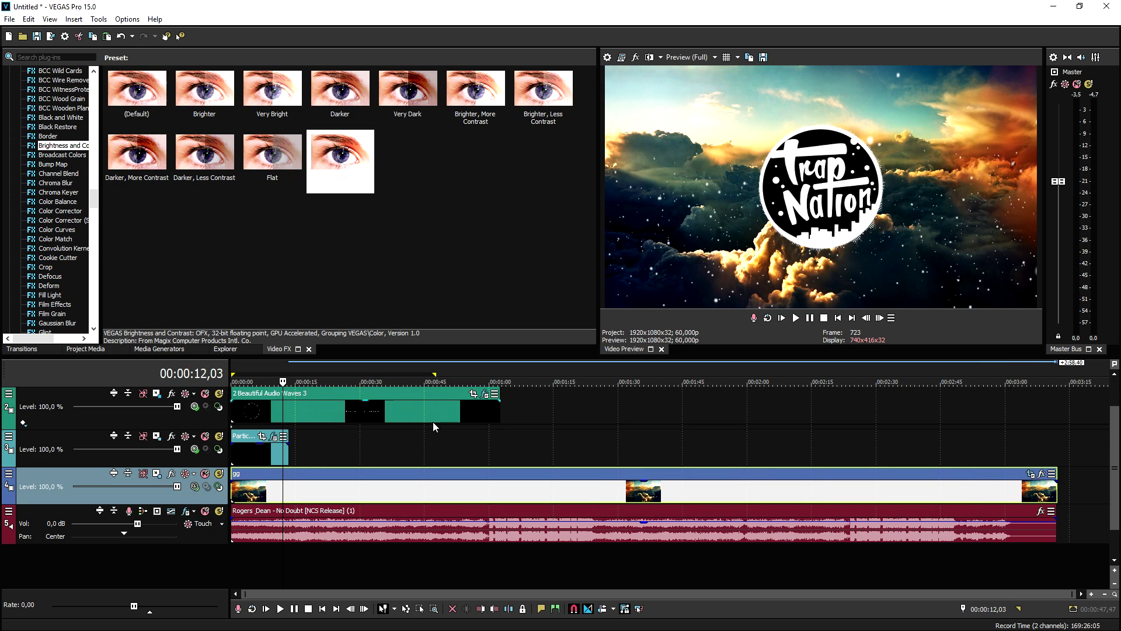
pyautogui.moveTo(342, 435); pyautogui.dragTo(1056, 398)
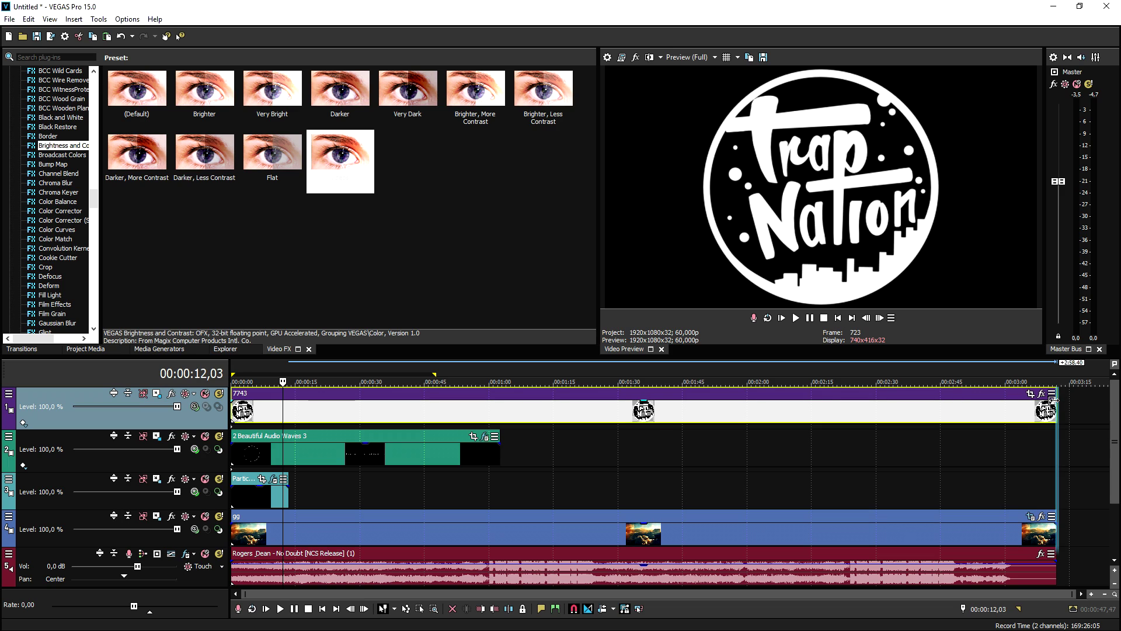
pyautogui.click(252, 488)
pyautogui.scroll(5, 606, 492)
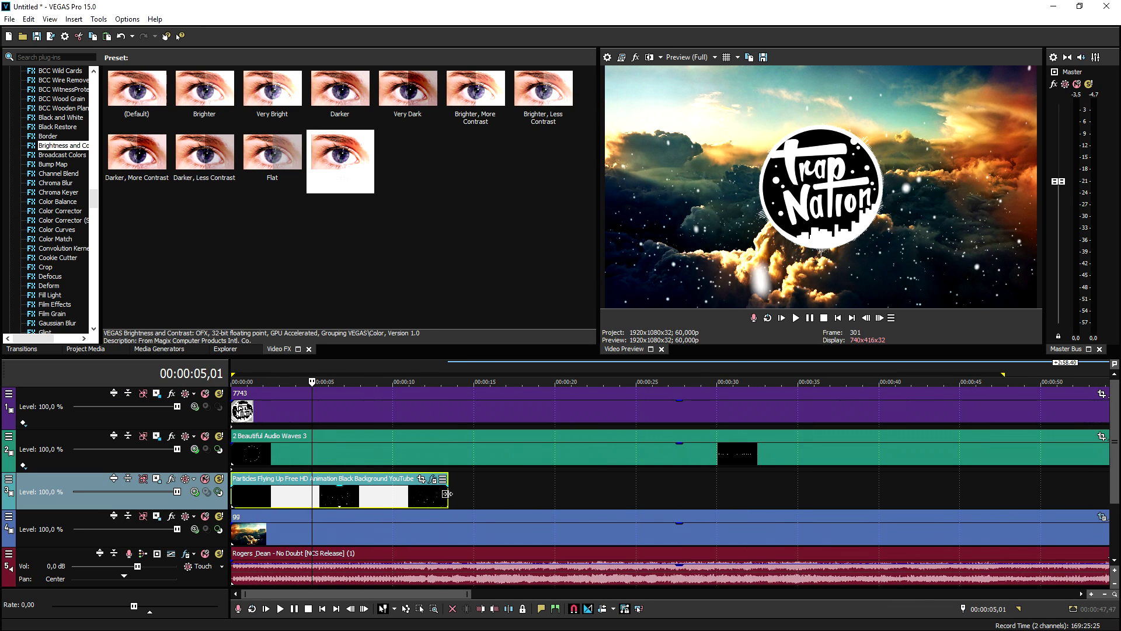
pyautogui.moveTo(447, 494); pyautogui.dragTo(407, 499)
# Step: Paste back-to-back copies of the particles clip along its track
pyautogui.click(387, 500)
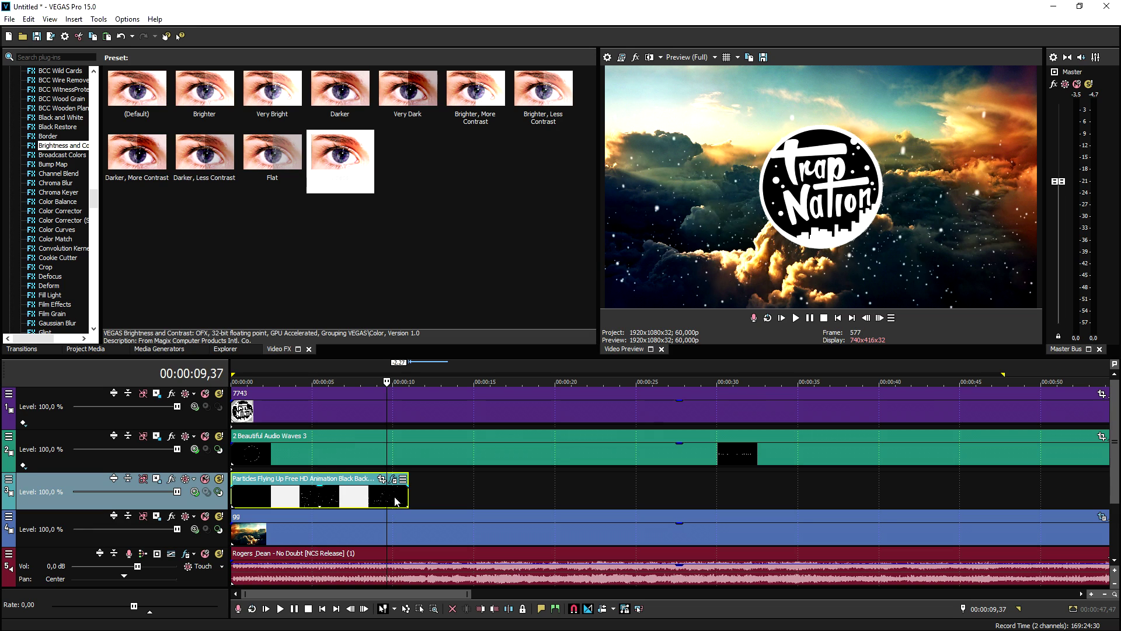
pyautogui.scroll(-5, 407, 498)
pyautogui.press('s')
pyautogui.moveTo(285, 497); pyautogui.dragTo(342, 498)
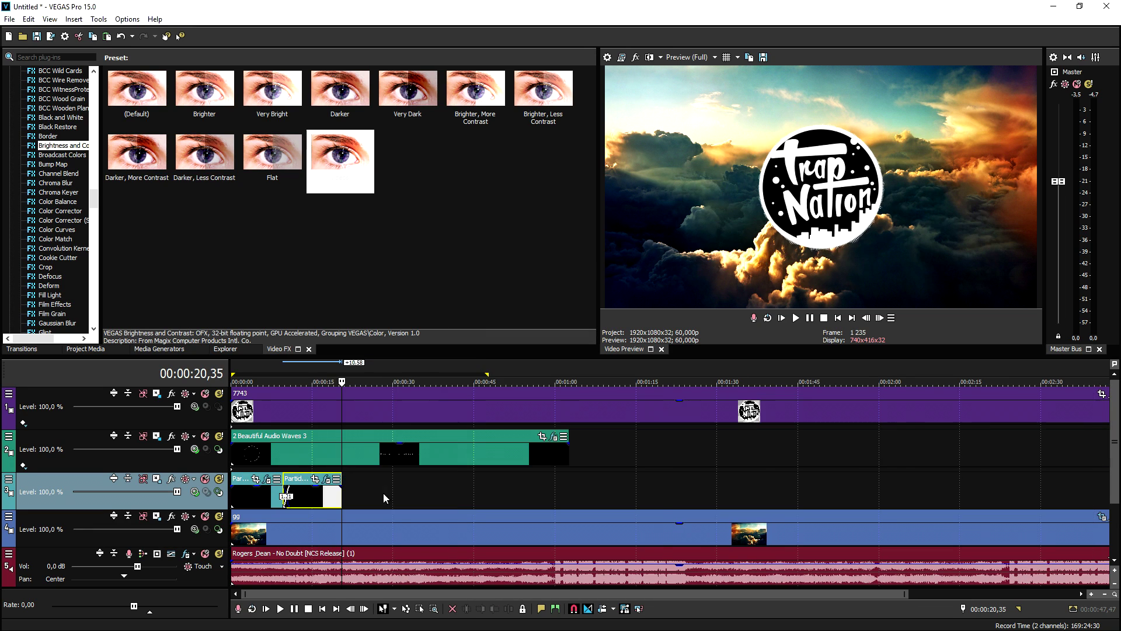
pyautogui.click(336, 499)
pyautogui.hotkey('ctrl', 'v')
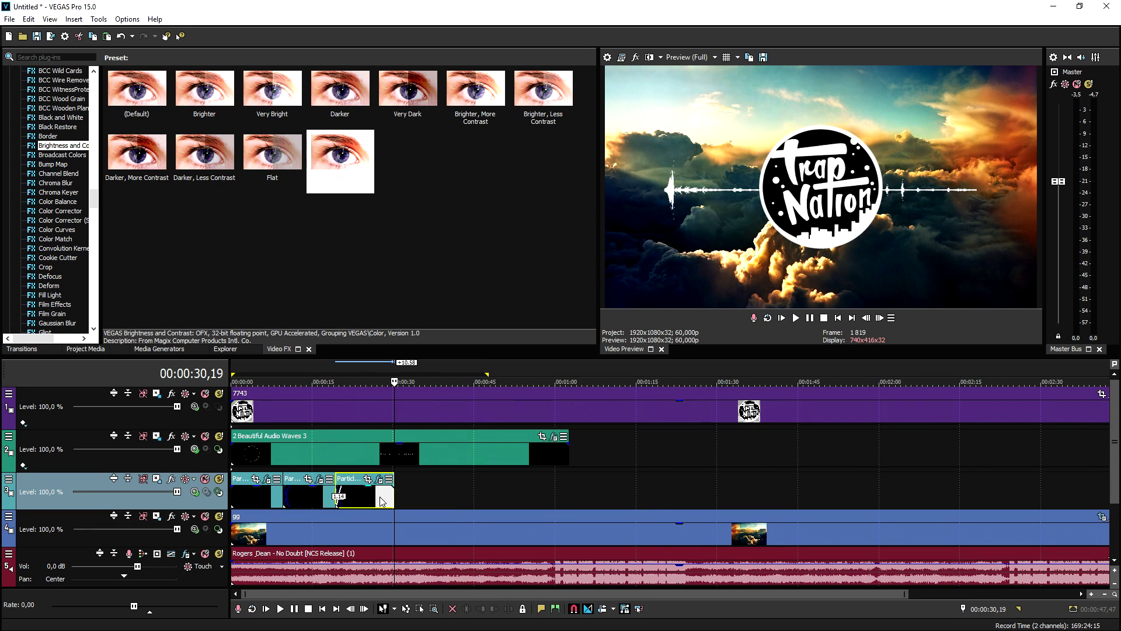
pyautogui.click(386, 500)
pyautogui.hotkey('ctrl', 'v')
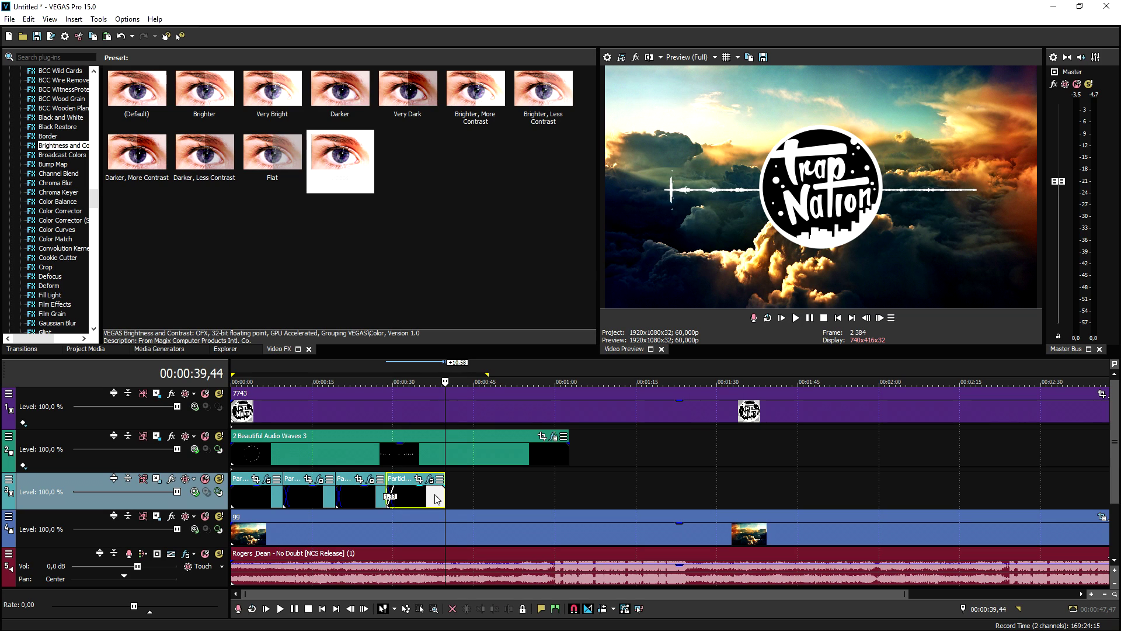
pyautogui.hotkey('ctrl', 'v')
pyautogui.hotkey('ctrl', 'v')
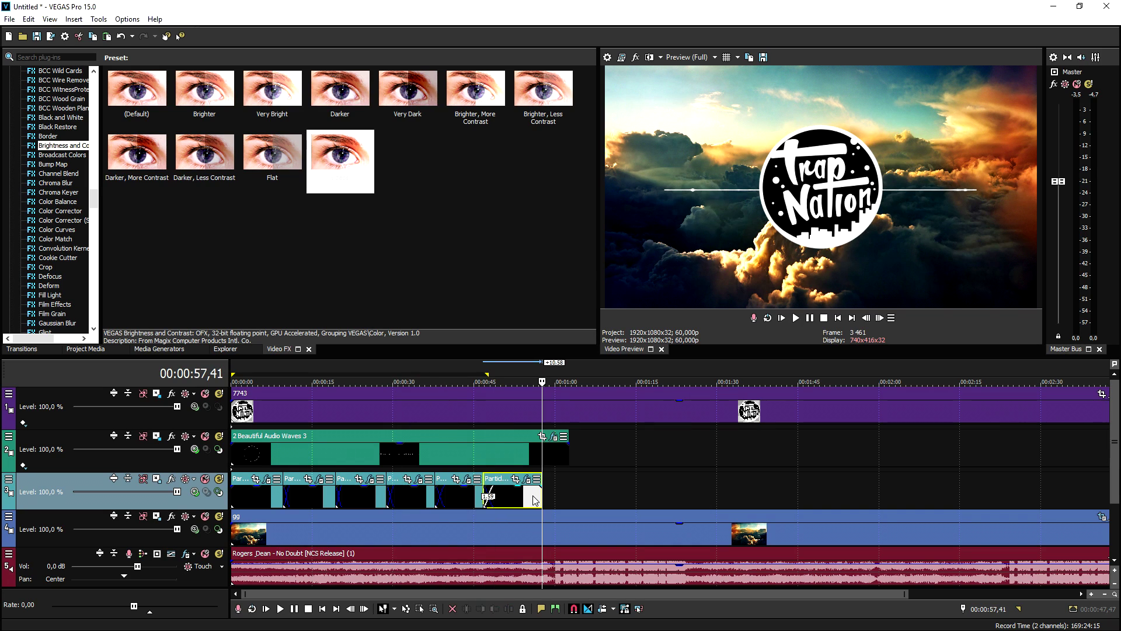
pyautogui.hotkey('ctrl', 'v')
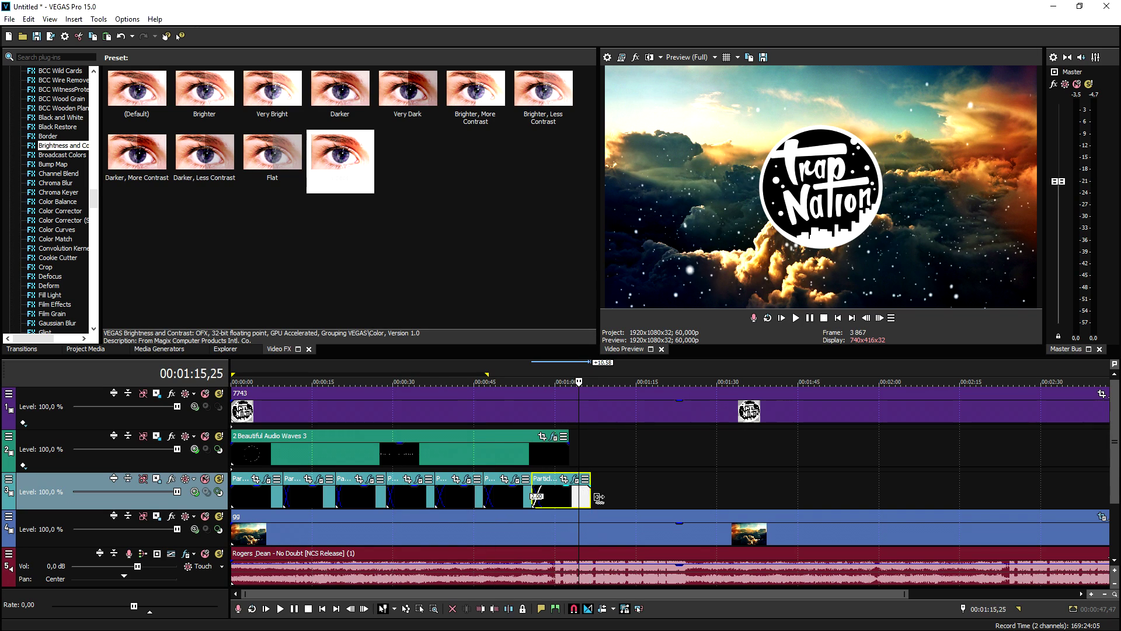
pyautogui.hotkey('ctrl', 'v')
pyautogui.hotkey('ctrl', 'v')
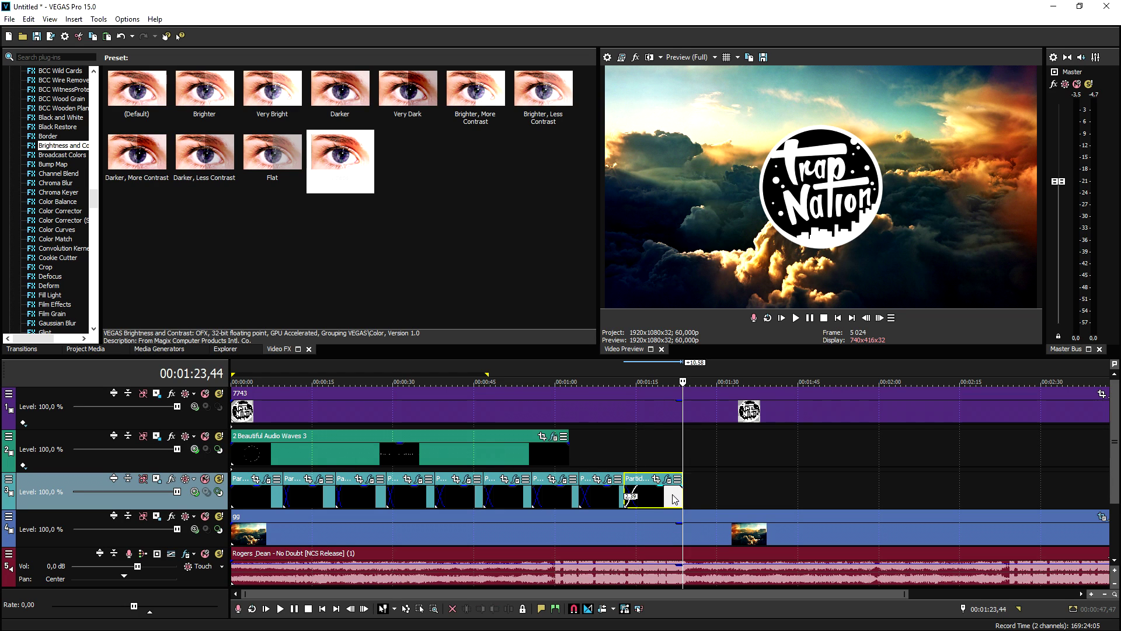
pyautogui.hotkey('ctrl', 'v')
# Step: Keep pasting particles copies until they reach the song's end at about 3:15
pyautogui.hotkey('ctrl', 'v')
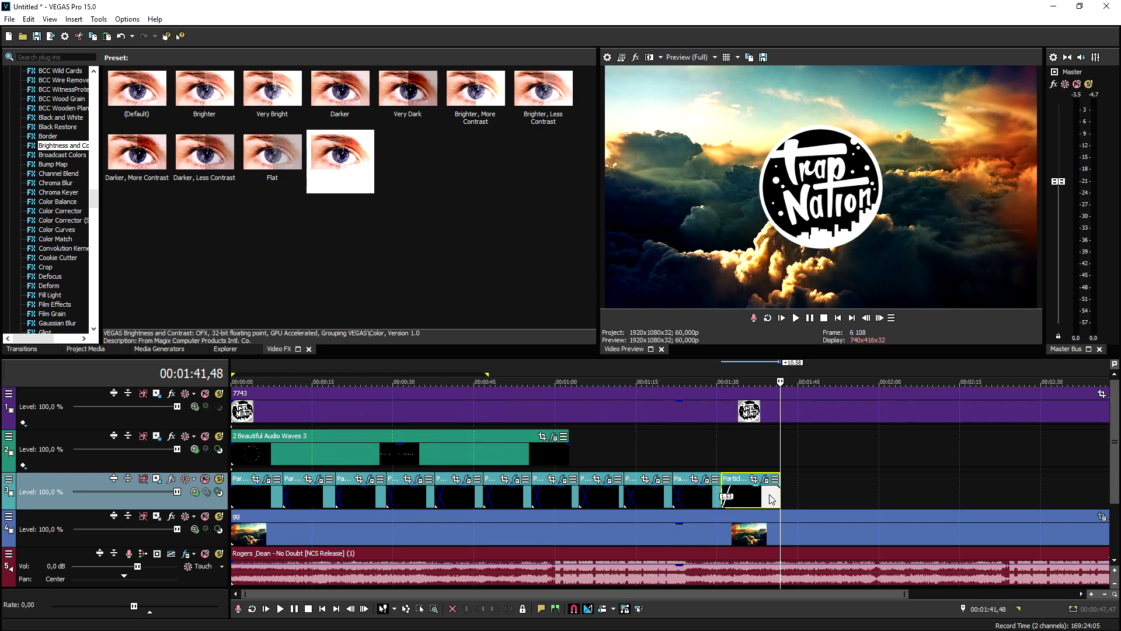
pyautogui.hotkey('ctrl', 'v')
pyautogui.click(810, 496)
pyautogui.hotkey('ctrl', 'v')
pyautogui.scroll(-2, 798, 495)
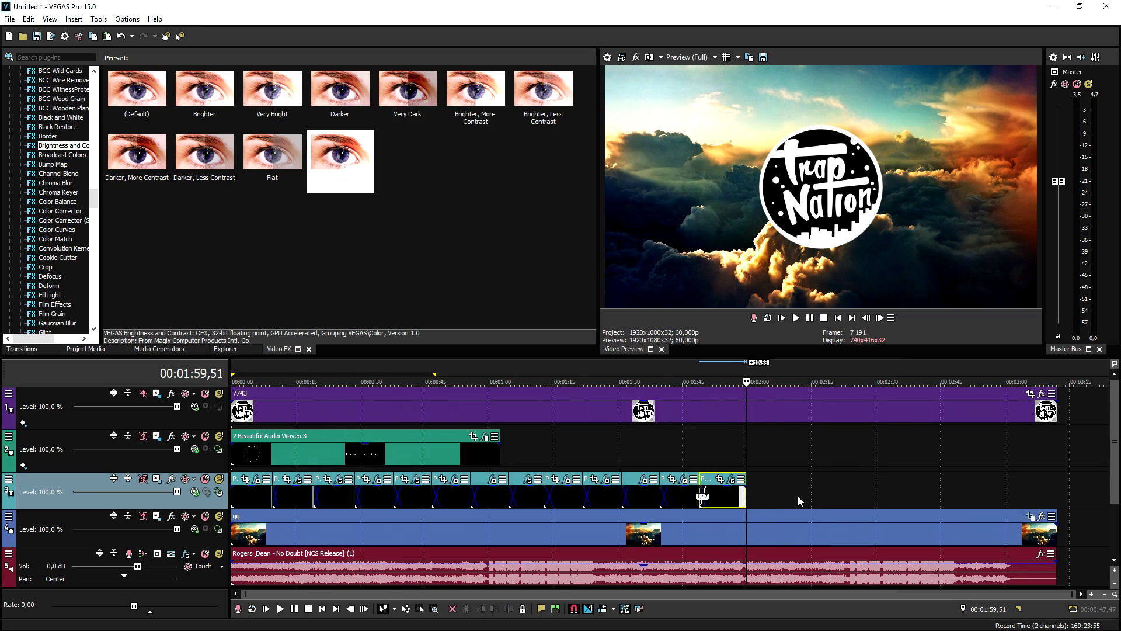
pyautogui.hotkey('ctrl', 'v')
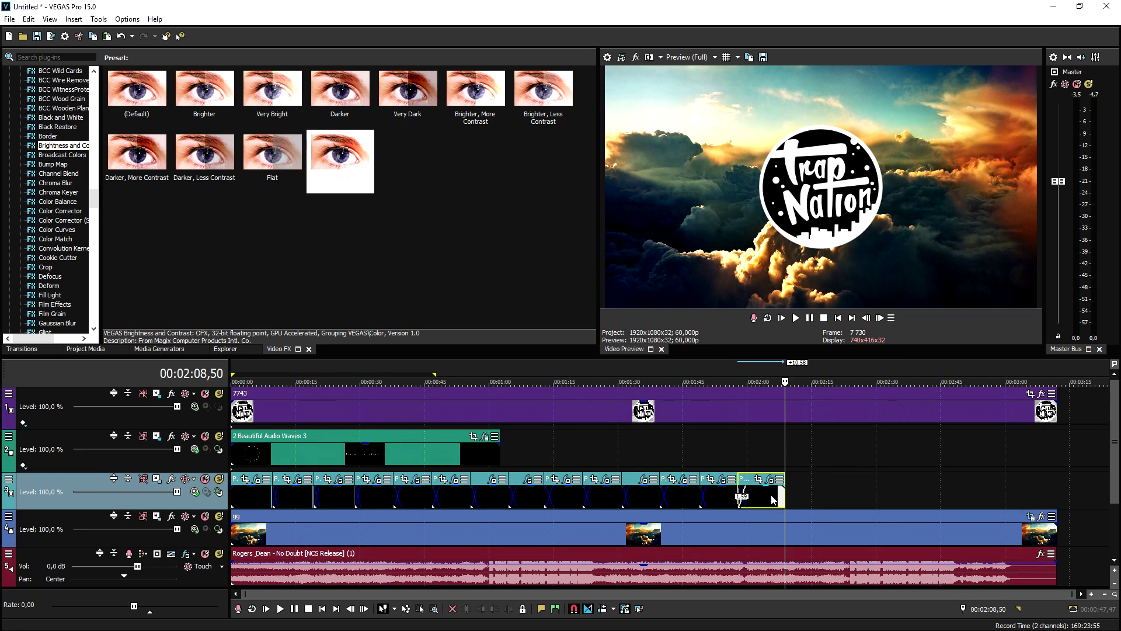
pyautogui.hotkey('ctrl', 'v')
pyautogui.hotkey('ctrl', 'v')
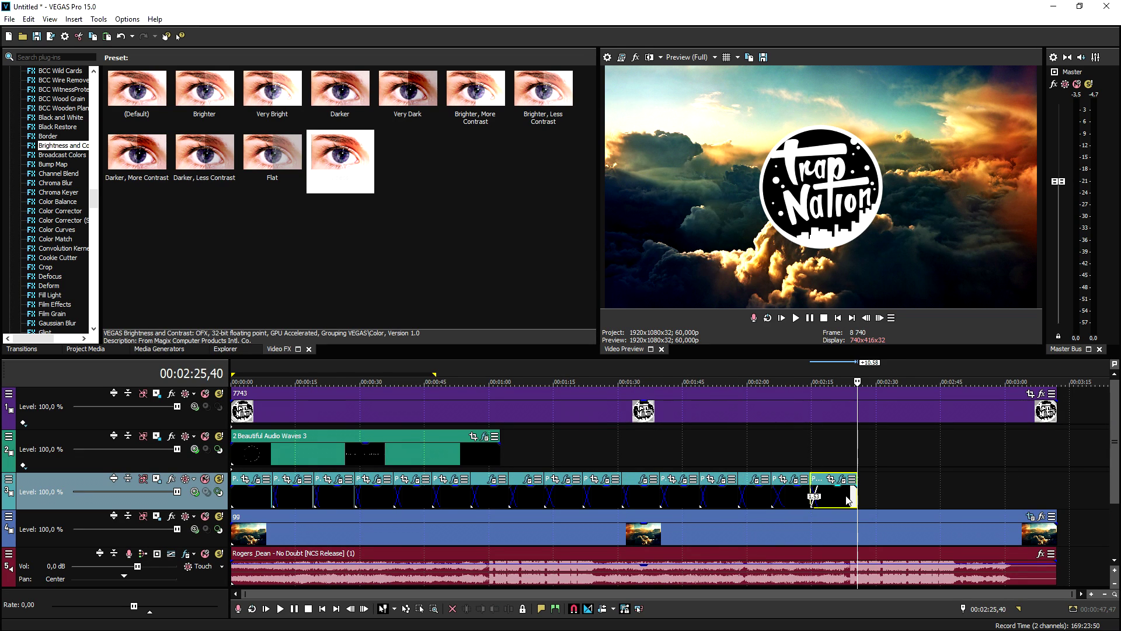
pyautogui.hotkey('ctrl', 'v')
pyautogui.hotkey('ctrl', 'v')
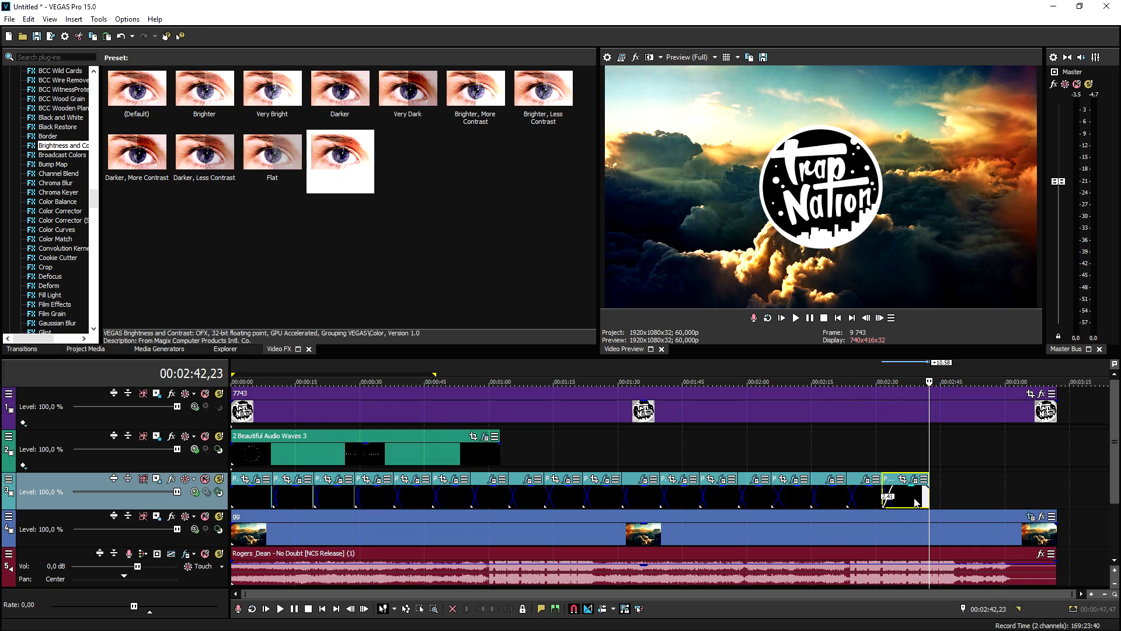
pyautogui.hotkey('ctrl', 'v')
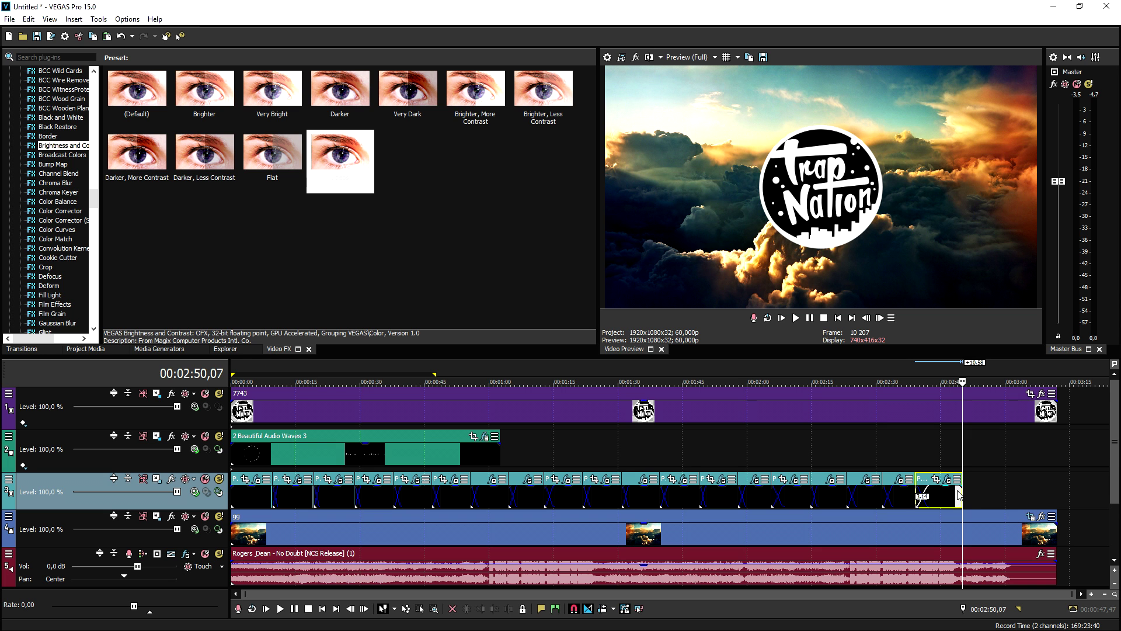
pyautogui.hotkey('ctrl', 'v')
pyautogui.hotkey('ctrl', 'v')
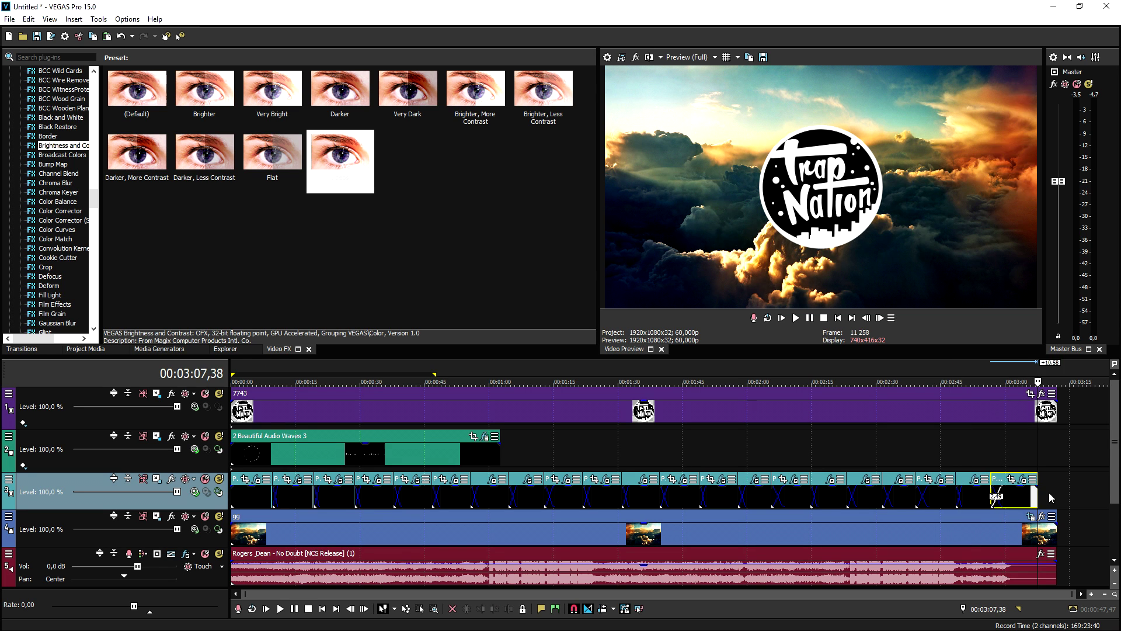
pyautogui.hotkey('ctrl', 'v')
pyautogui.scroll(2, 1045, 498)
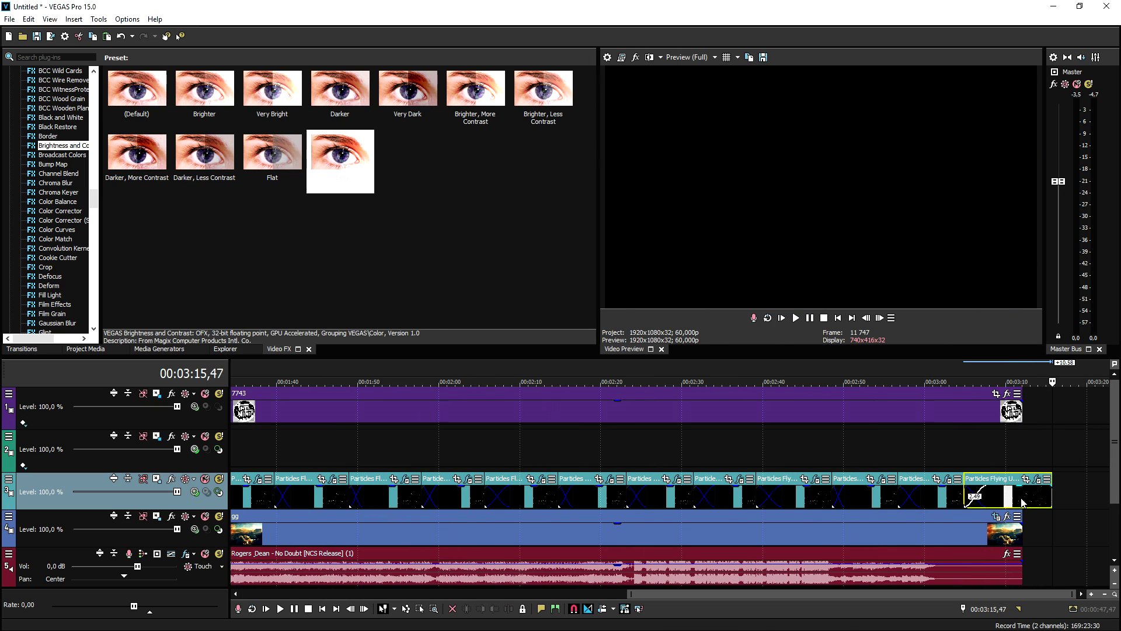
# Step: Remove the particles copy past the song's end and fade out the last particles and logo clips
pyautogui.hotkey('ctrl', 'z')
pyautogui.scroll(2, 954, 491)
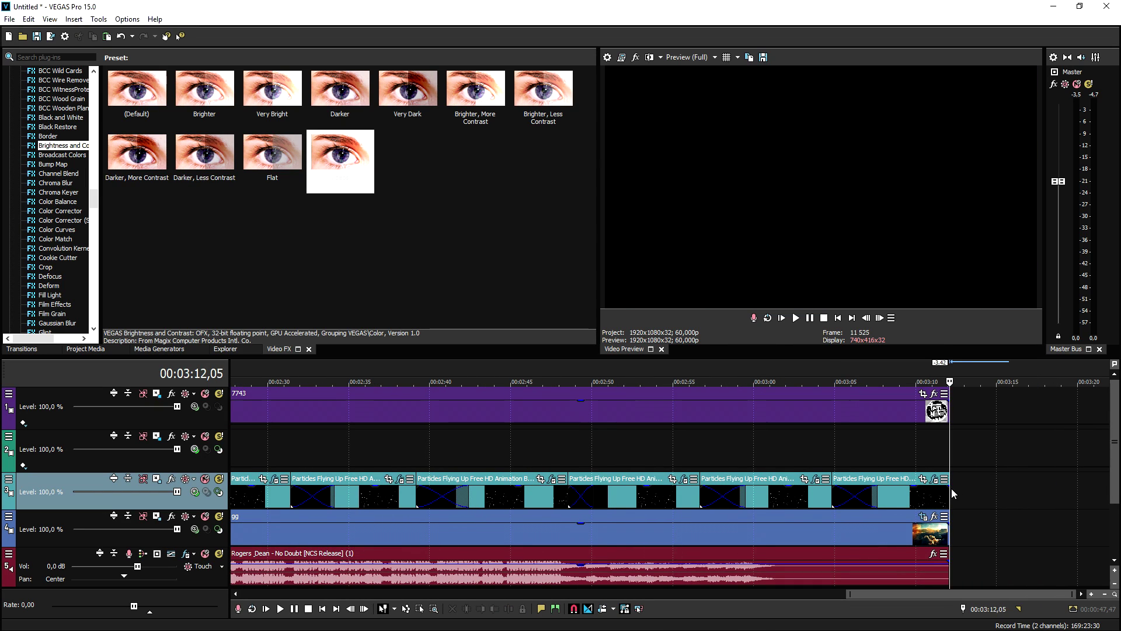
pyautogui.moveTo(948, 474); pyautogui.dragTo(882, 474)
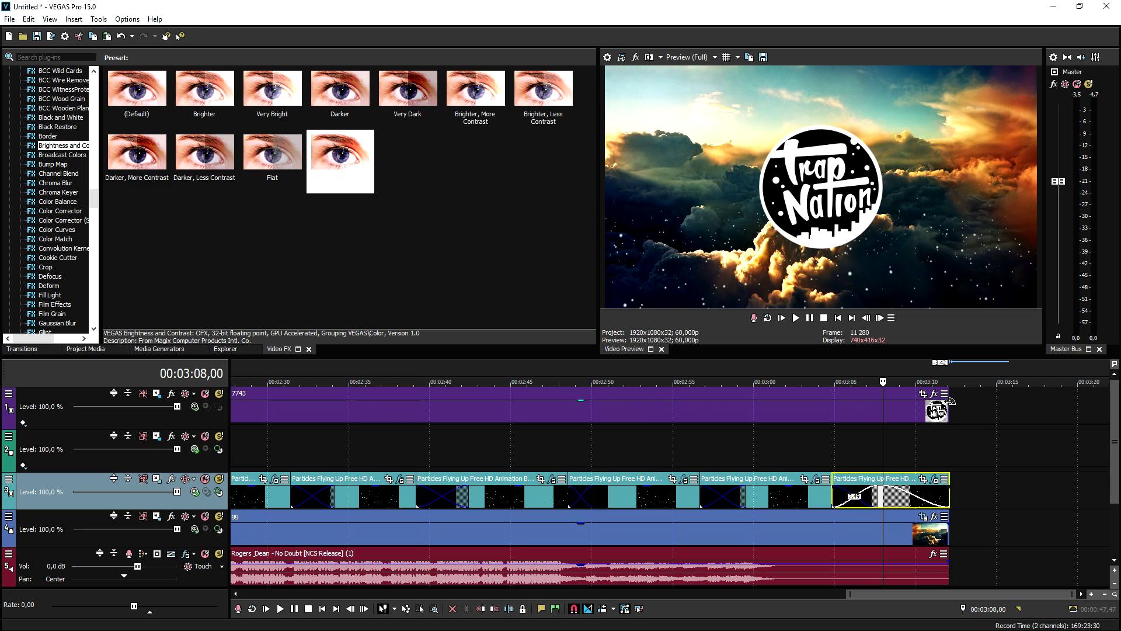
pyautogui.moveTo(948, 389); pyautogui.dragTo(884, 390)
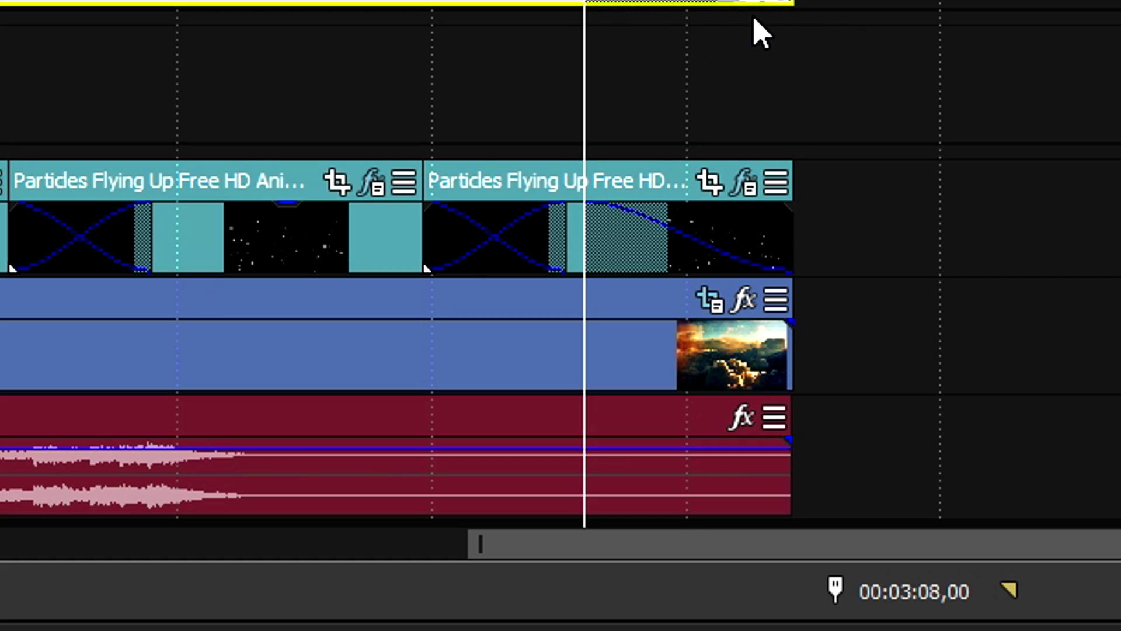
# Step: Shorten the Beautiful Audio Waves clip to about 17 seconds
pyautogui.click(806, 310)
pyautogui.scroll(-5, 806, 310)
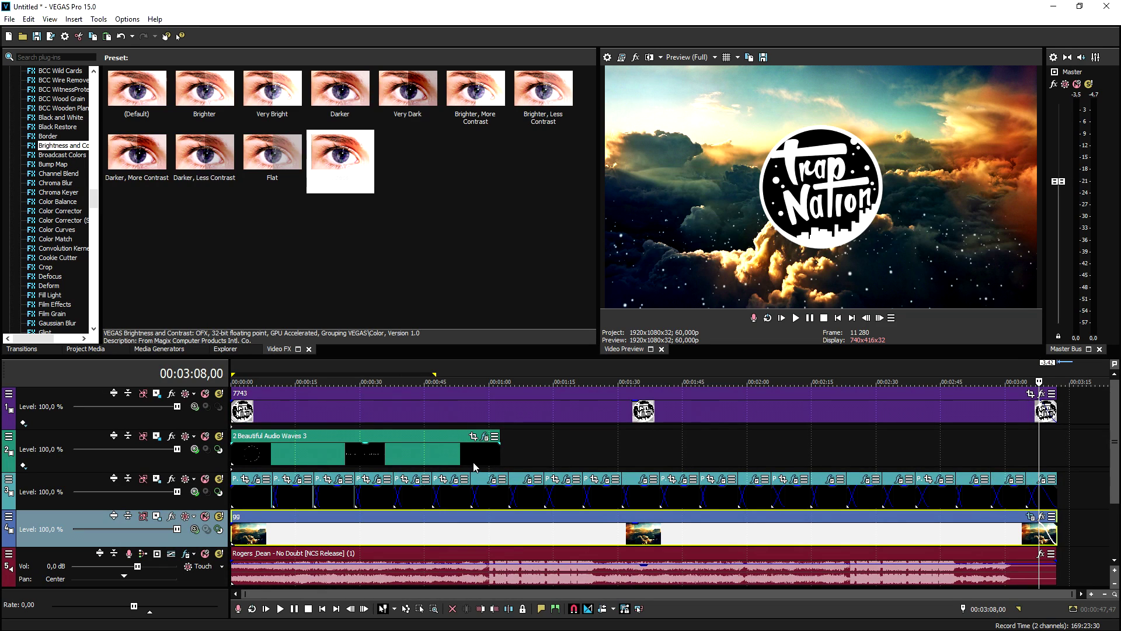
pyautogui.moveTo(497, 454); pyautogui.dragTo(332, 446)
# Step: Copy the visualizer clip and paste back-to-back copies along track 2 up to 02:00,08
pyautogui.click(314, 453)
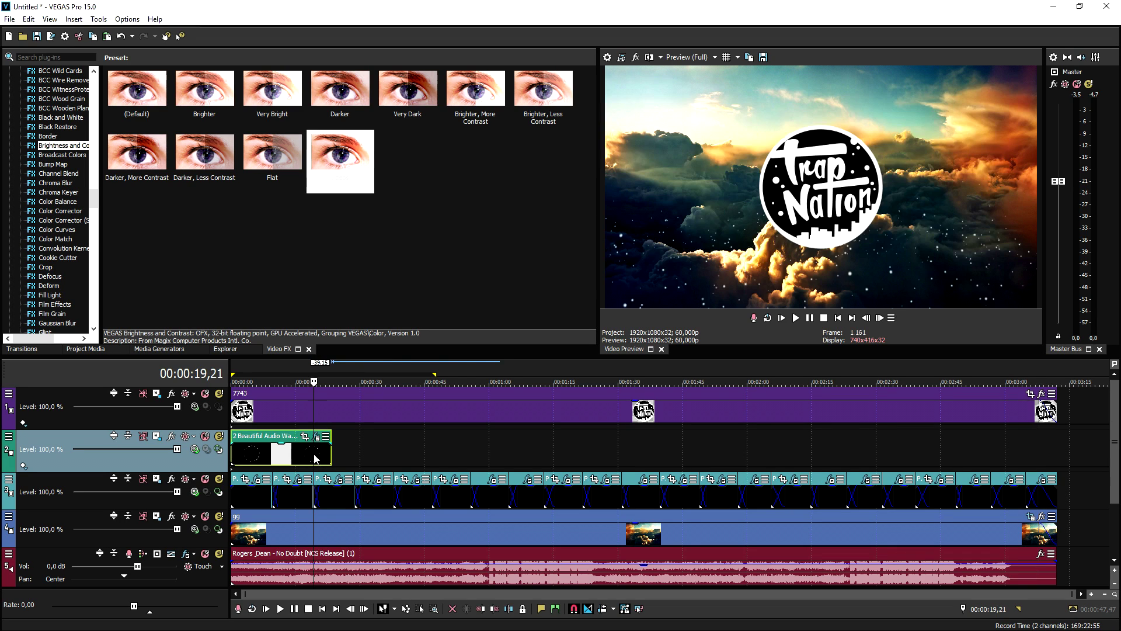
pyautogui.hotkey('ctrl', 'v')
pyautogui.click(394, 453)
pyautogui.hotkey('ctrl', 'v')
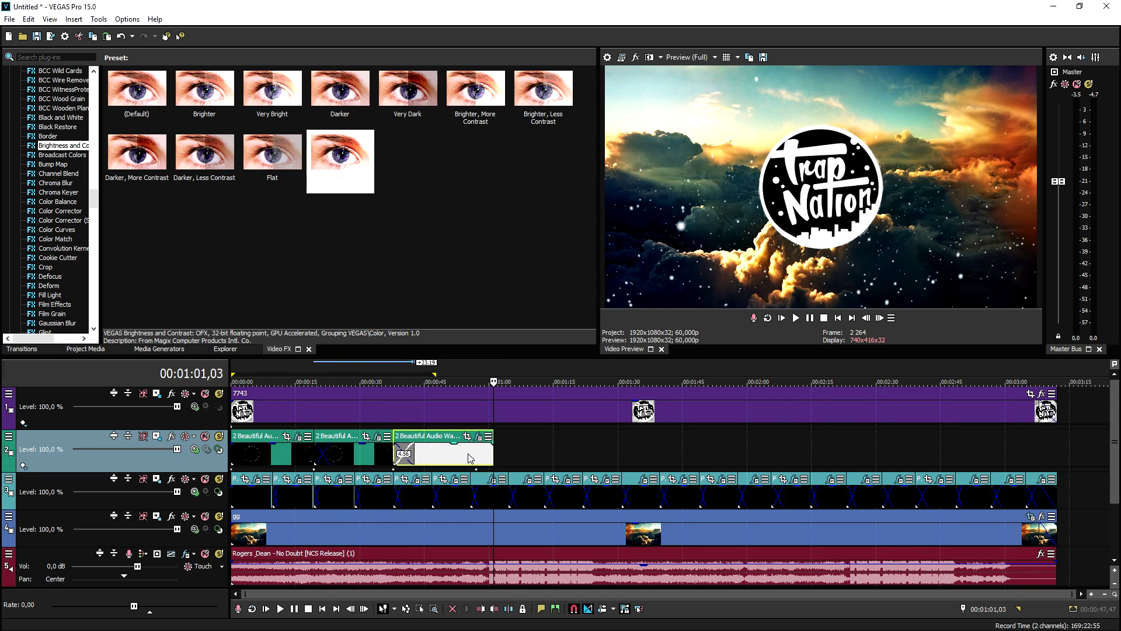
pyautogui.click(470, 453)
pyautogui.hotkey('ctrl', 'v')
pyautogui.click(555, 453)
pyautogui.hotkey('ctrl', 'v')
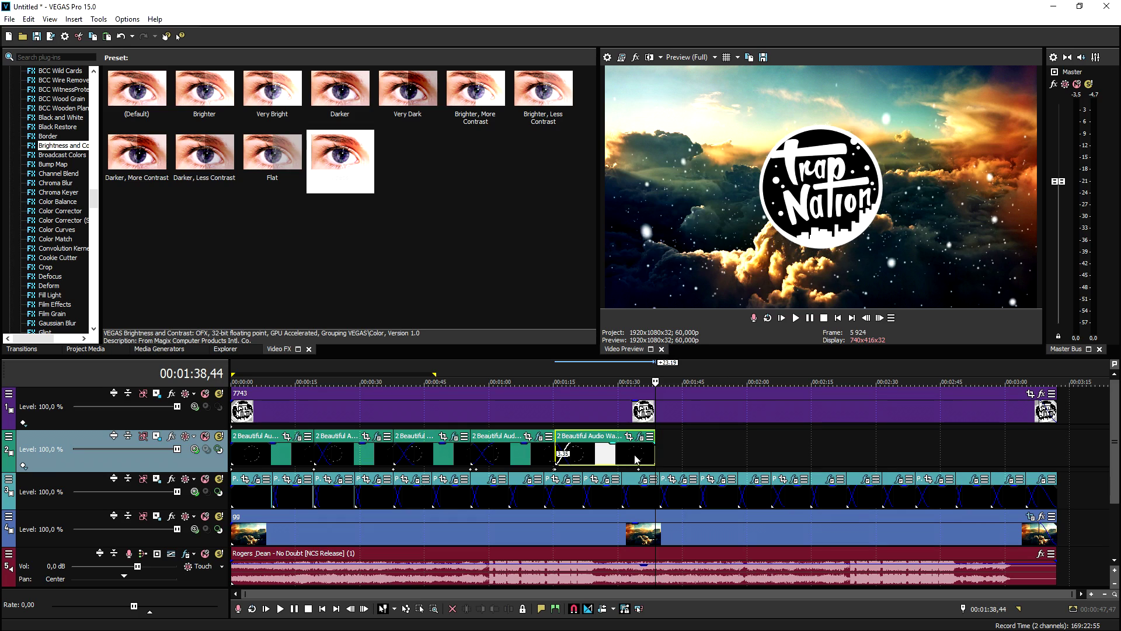
pyautogui.click(647, 453)
pyautogui.hotkey('ctrl', 'v')
# Step: Paste more visualizer copies past 03:02,28, with the final copy placed near 02:58
pyautogui.click(739, 458)
pyautogui.hotkey('ctrl', 'v')
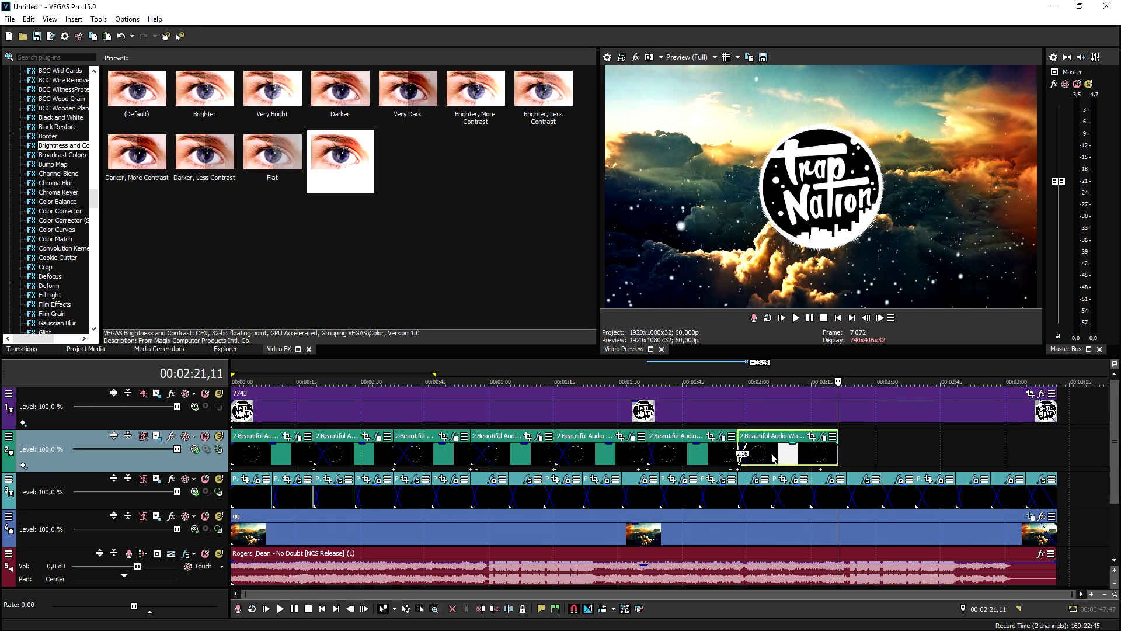
pyautogui.click(829, 455)
pyautogui.hotkey('ctrl', 'v')
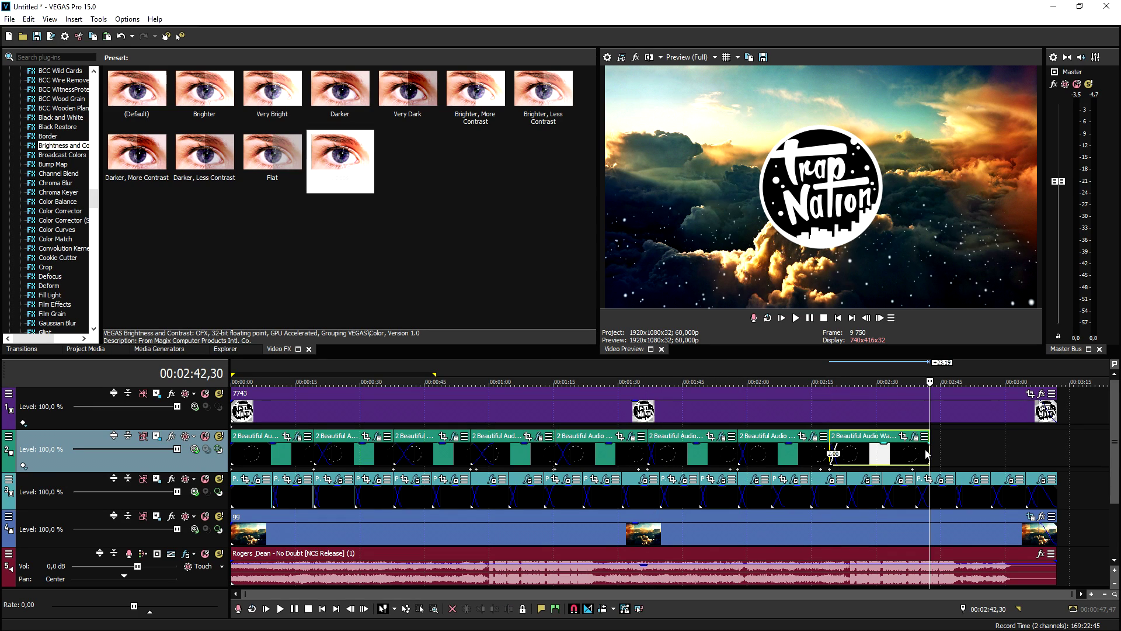
pyautogui.click(915, 454)
pyautogui.hotkey('ctrl', 'v')
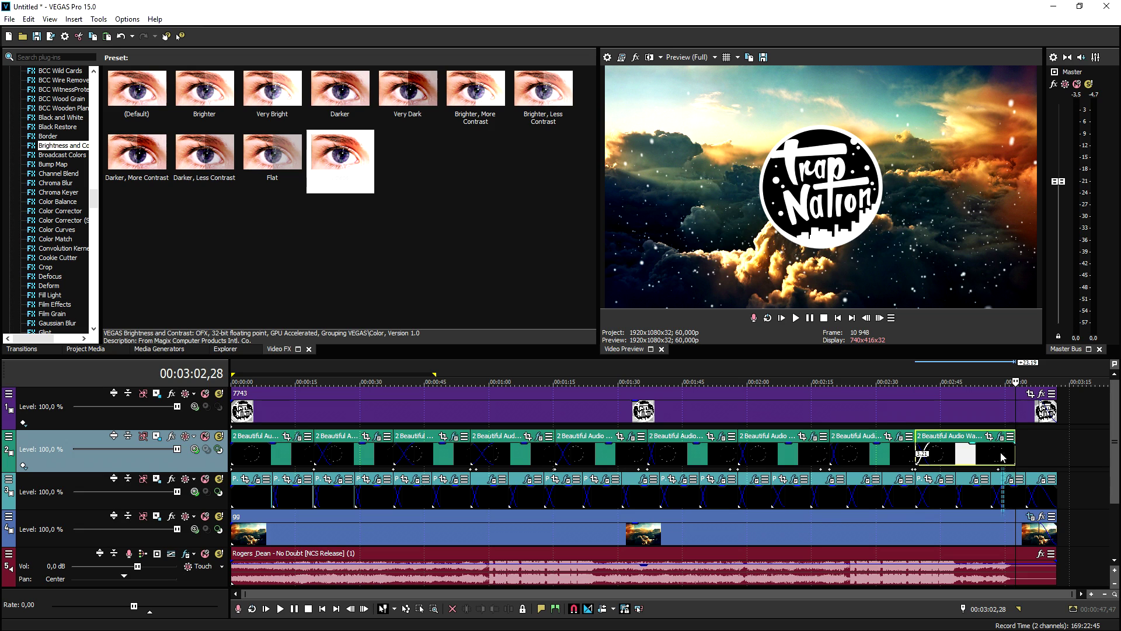
pyautogui.click(1003, 457)
pyautogui.hotkey('ctrl', 'v')
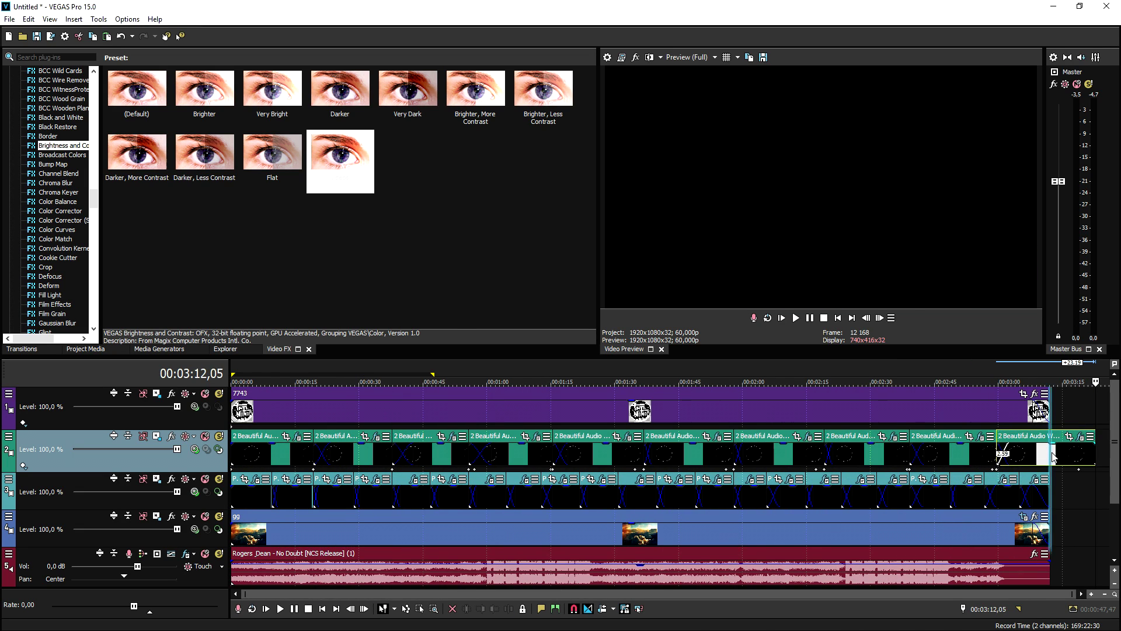
# Step: Trim the last visualizer copy so it ends with the song, then select it
pyautogui.scroll(4, 1053, 458)
pyautogui.moveTo(952, 457); pyautogui.dragTo(922, 458)
pyautogui.click(851, 412)
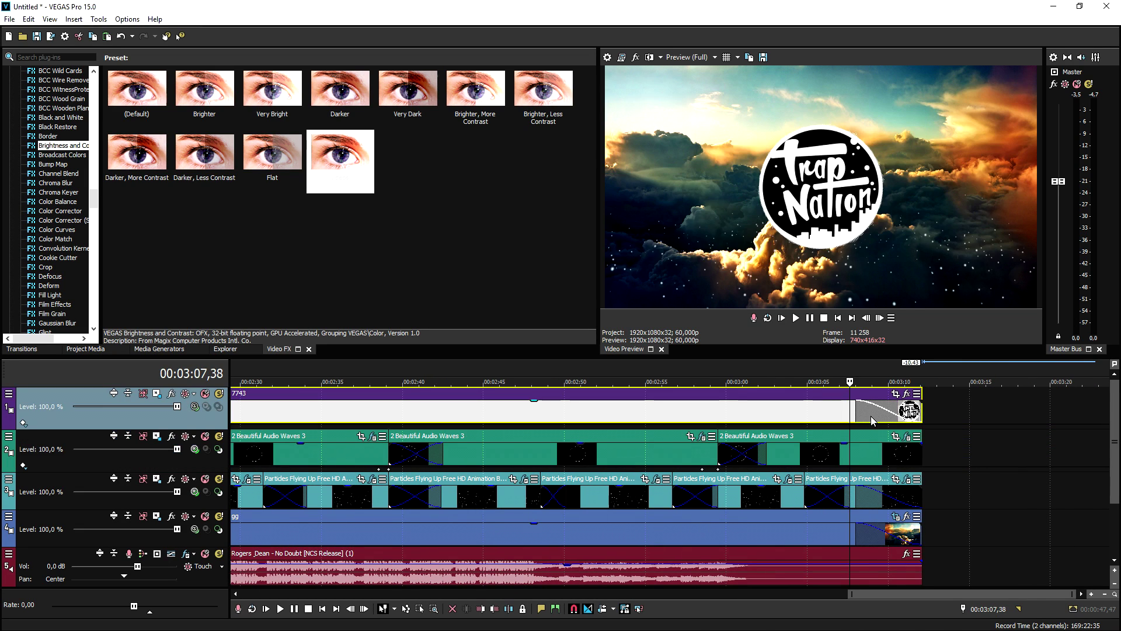
pyautogui.click(856, 453)
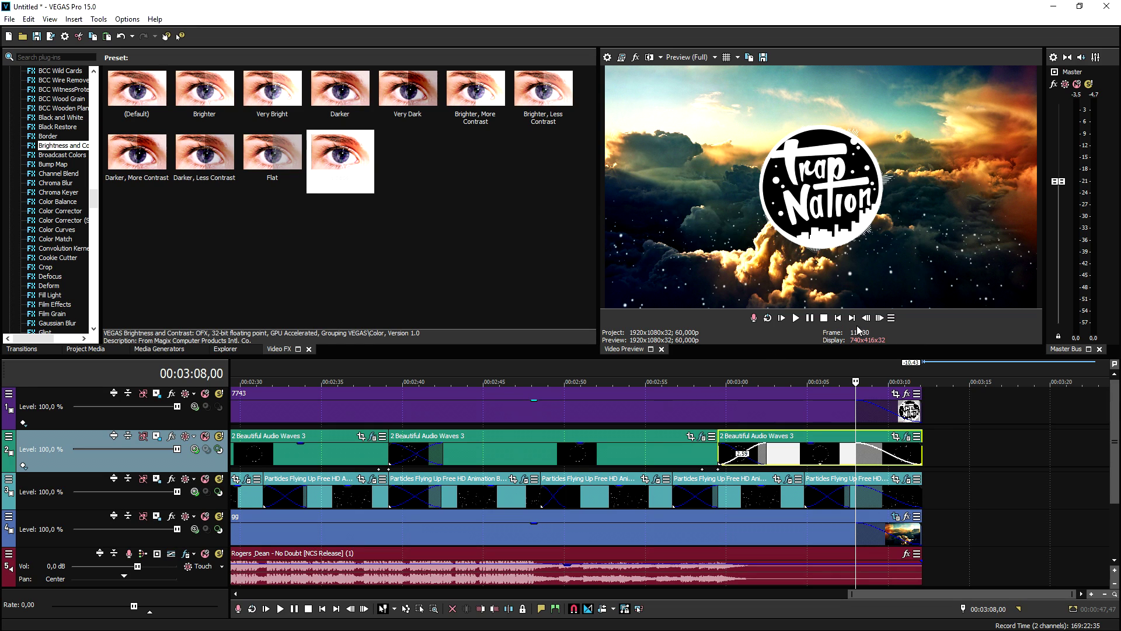
# Step: Return the playhead to the start of the project for playback
pyautogui.click(838, 318)
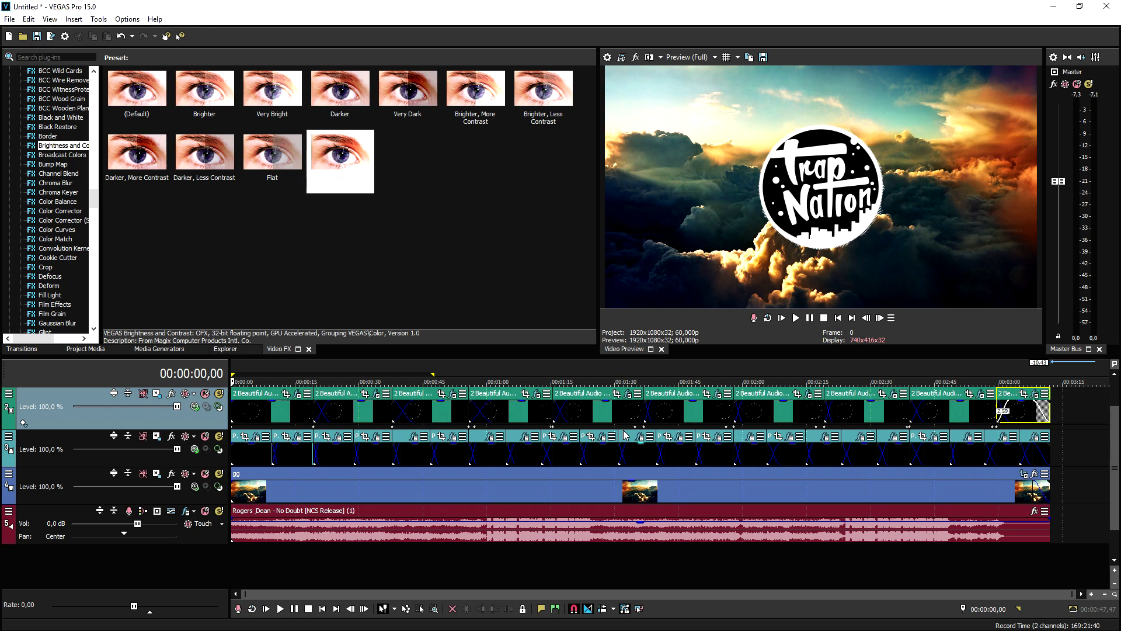
# Step: Jump to the project end, then preview the frame at 01:46,40
pyautogui.click(1047, 369)
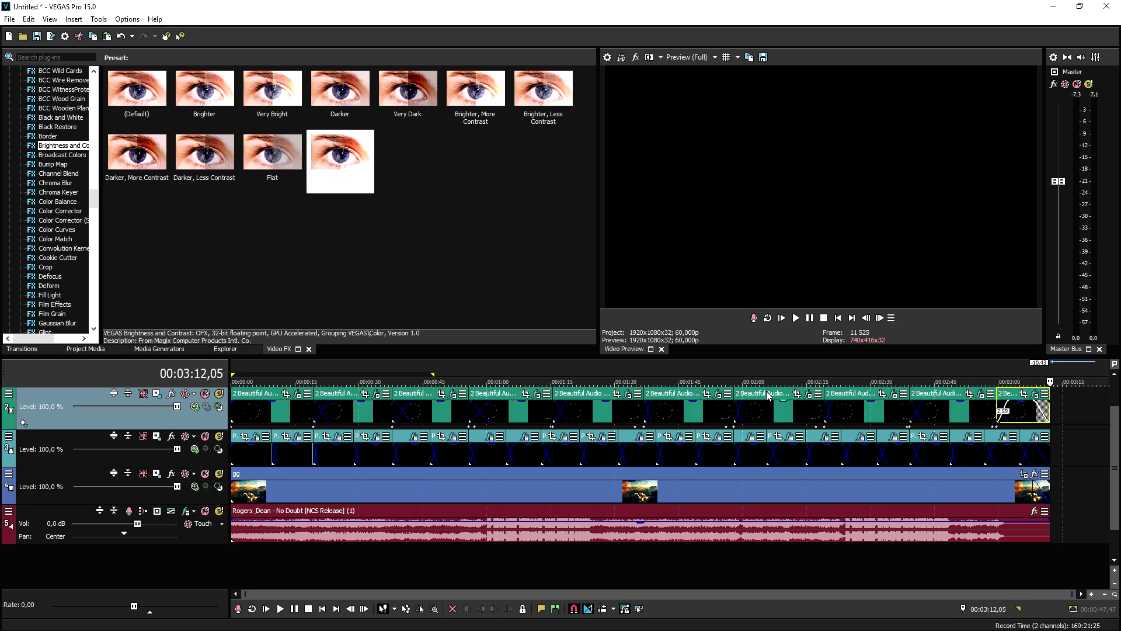
pyautogui.click(687, 365)
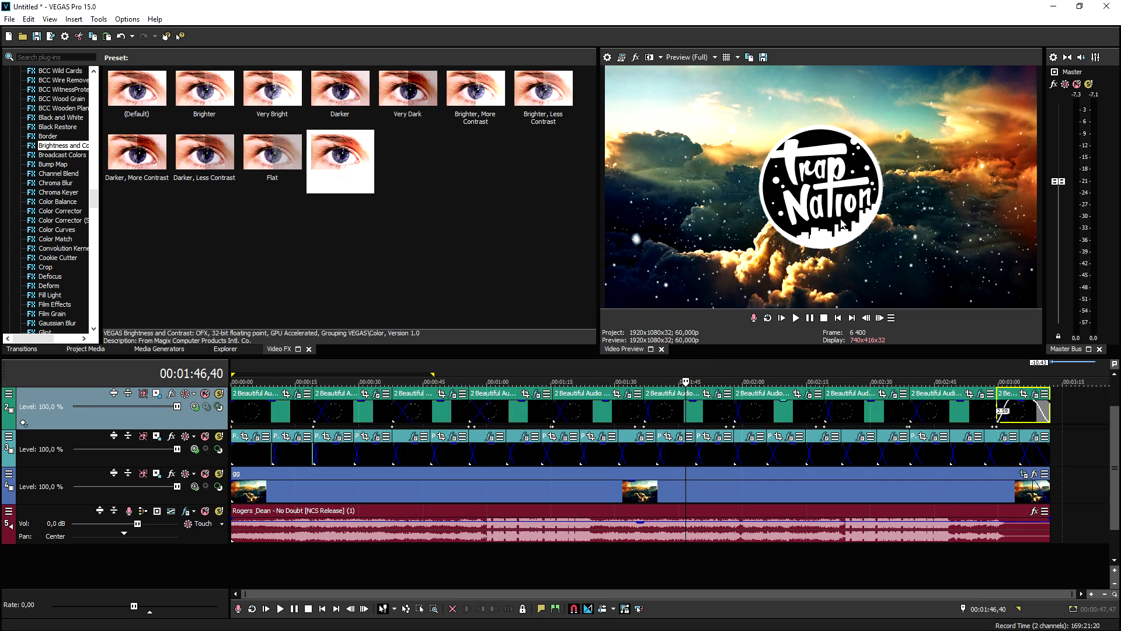